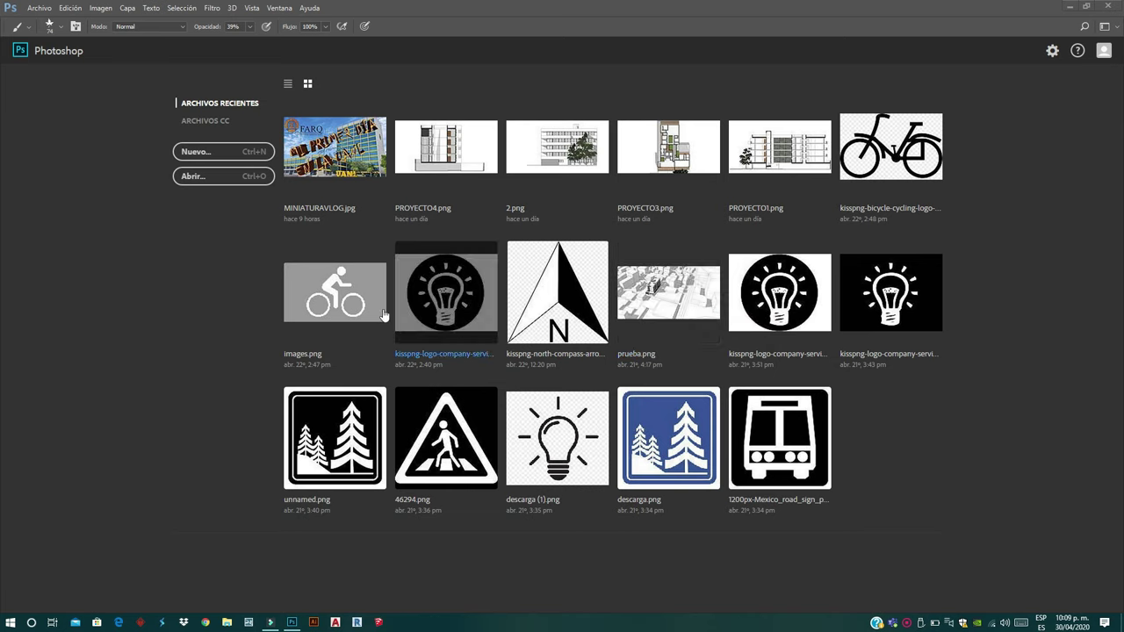
Create a blank 16 × 12 cm document at 300 ppcm and select the Brush tool.
click(219, 155)
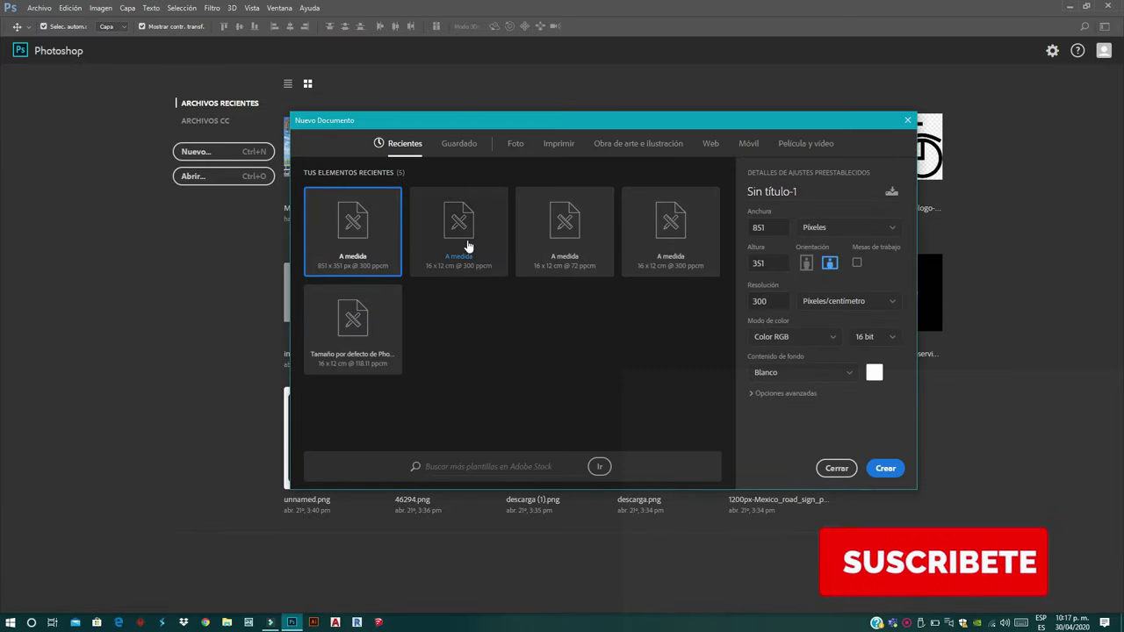
click(465, 231)
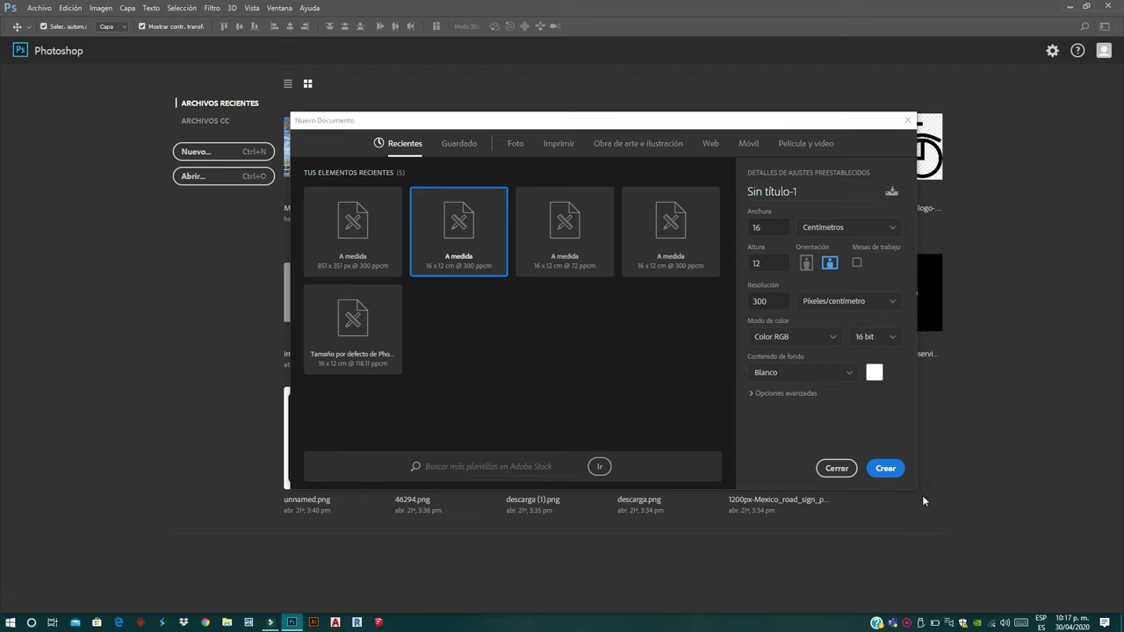
click(888, 469)
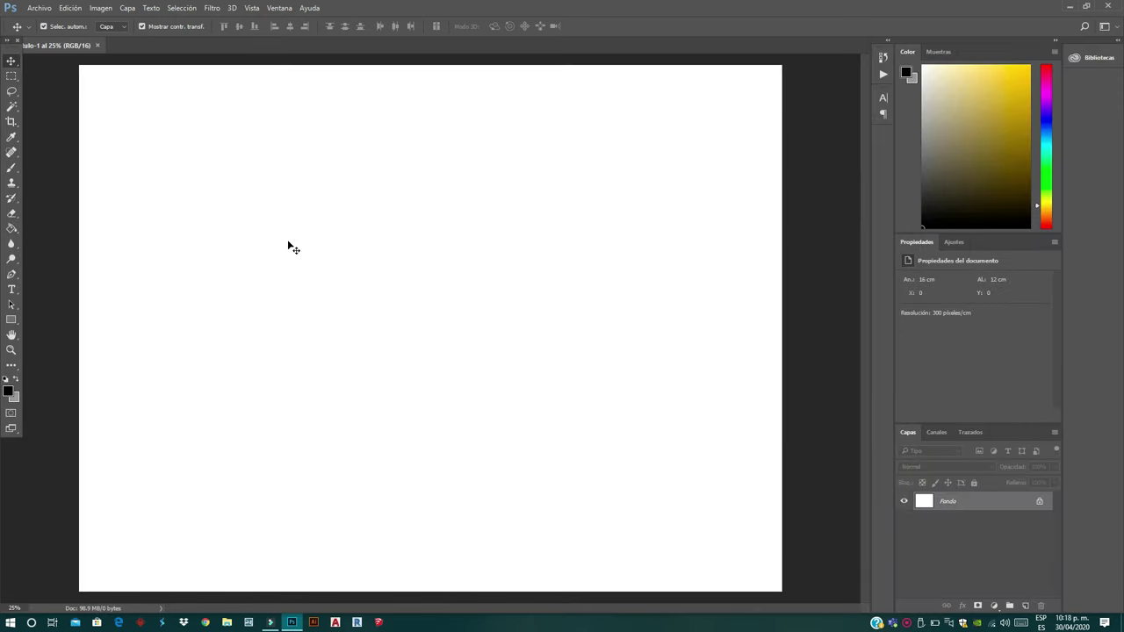
click(8, 174)
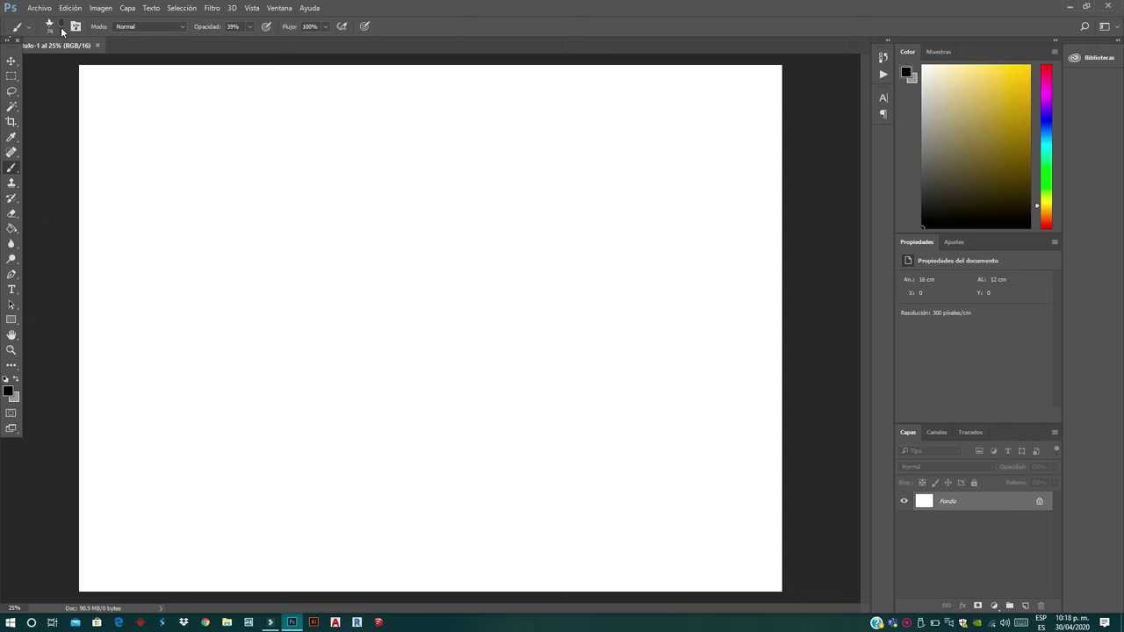
Load the Cristal roto.abr brush set from Descargas > PINCELES 1.
click(62, 29)
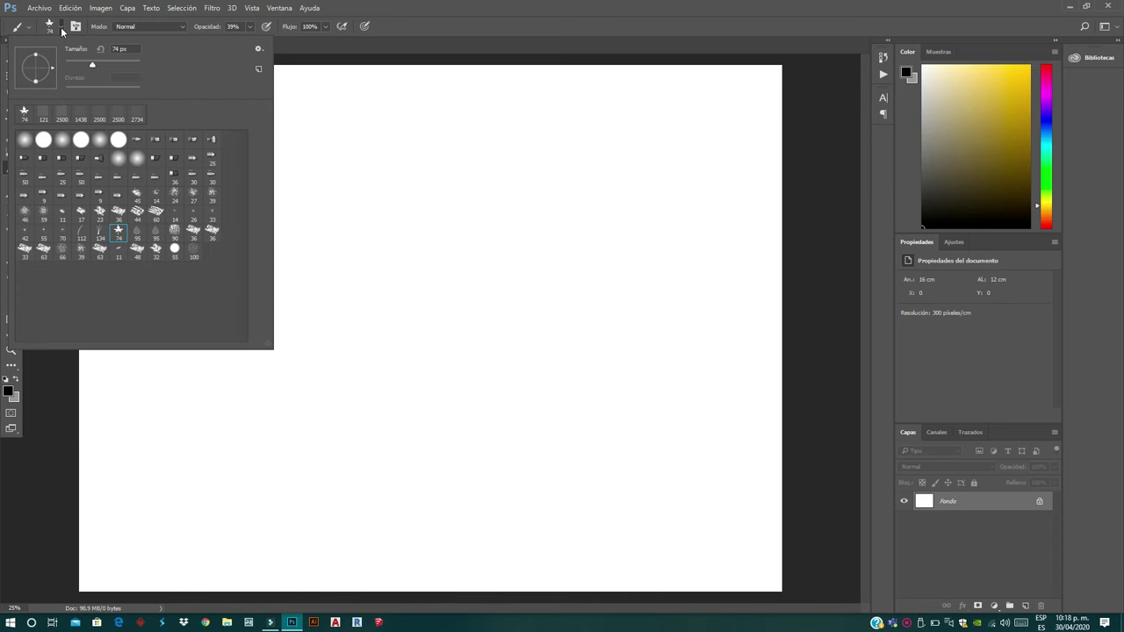
click(258, 51)
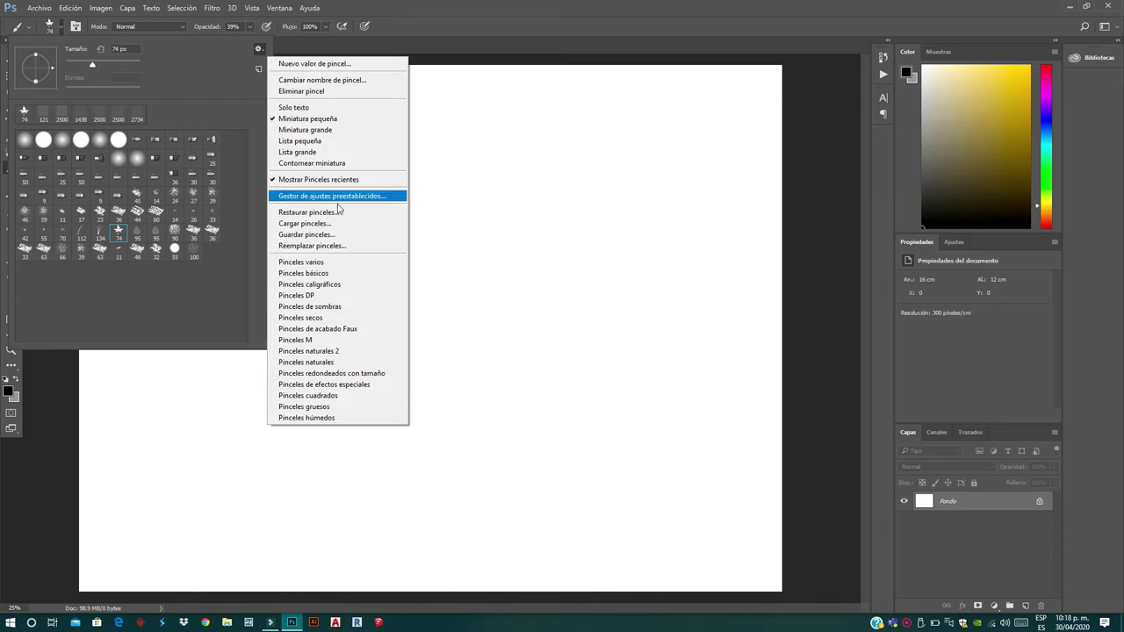
click(334, 225)
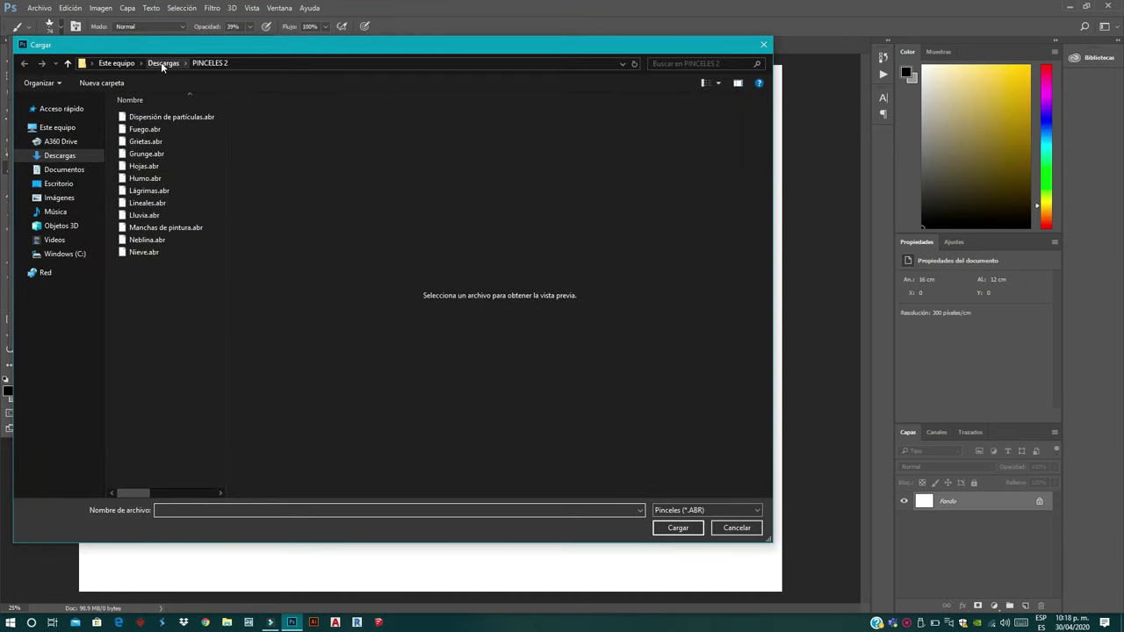
click(163, 63)
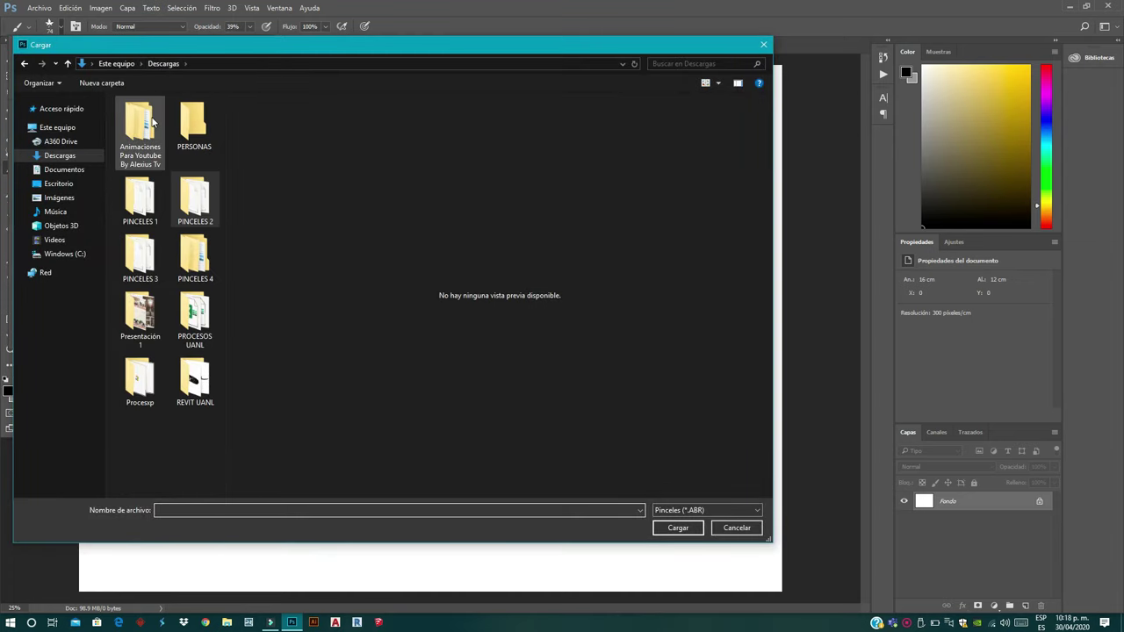
mouse_move(194, 198)
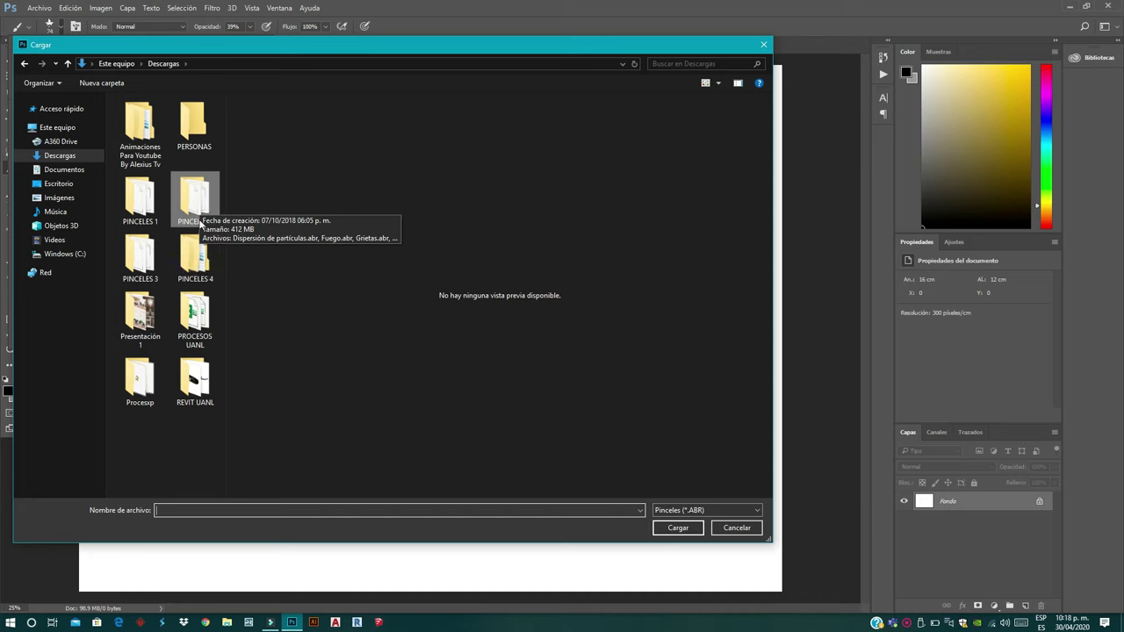
double_click(154, 216)
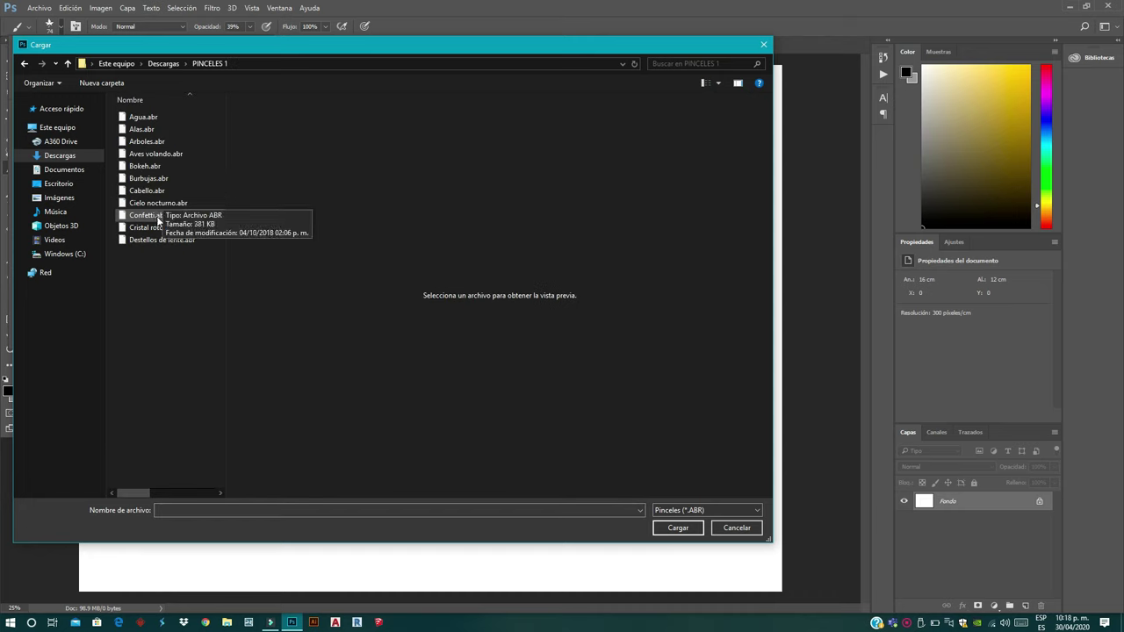
double_click(152, 227)
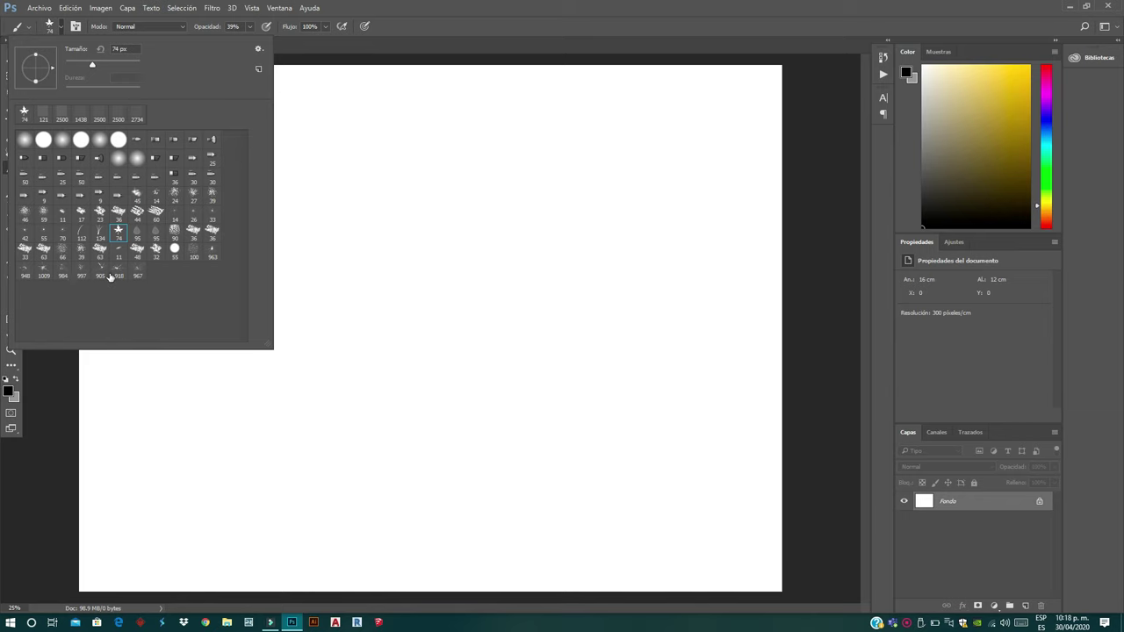
Stamp five shattered-glass marks across the canvas with brush 905.
click(101, 272)
click(457, 367)
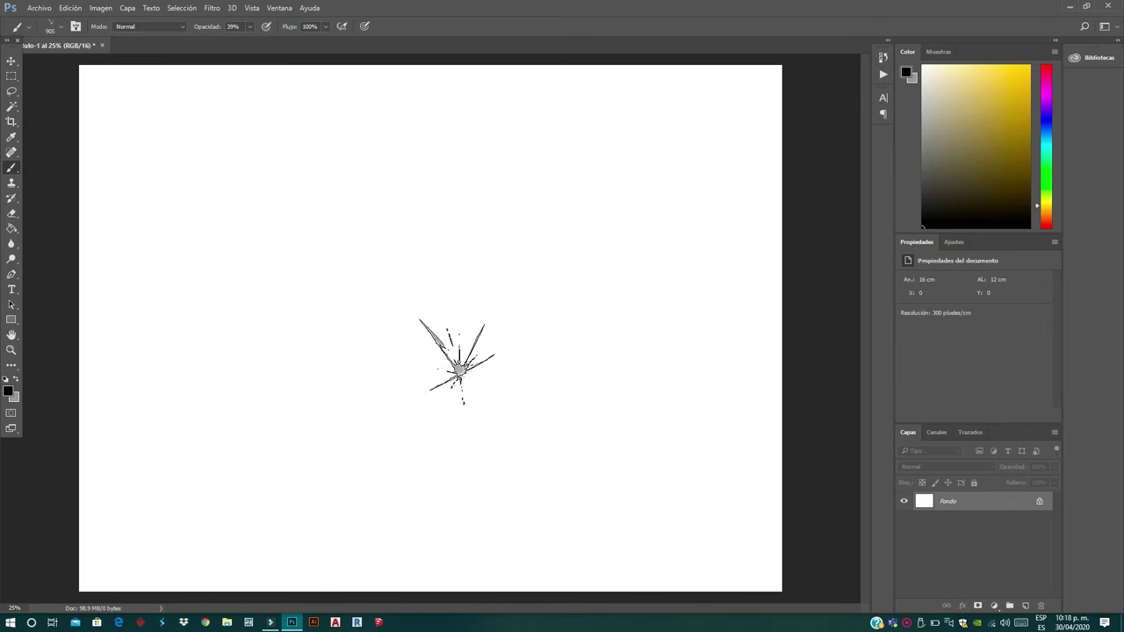
click(283, 372)
click(242, 211)
click(492, 189)
click(626, 352)
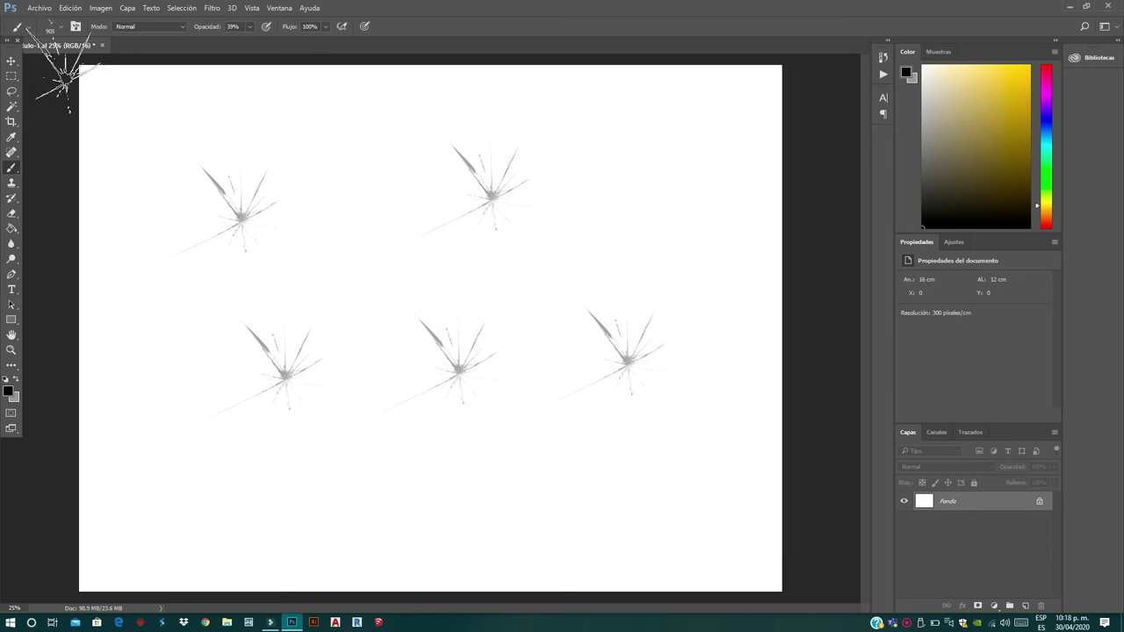
Load the Manchas de pintura.abr brush set from the PINCELES 2 folder.
click(58, 34)
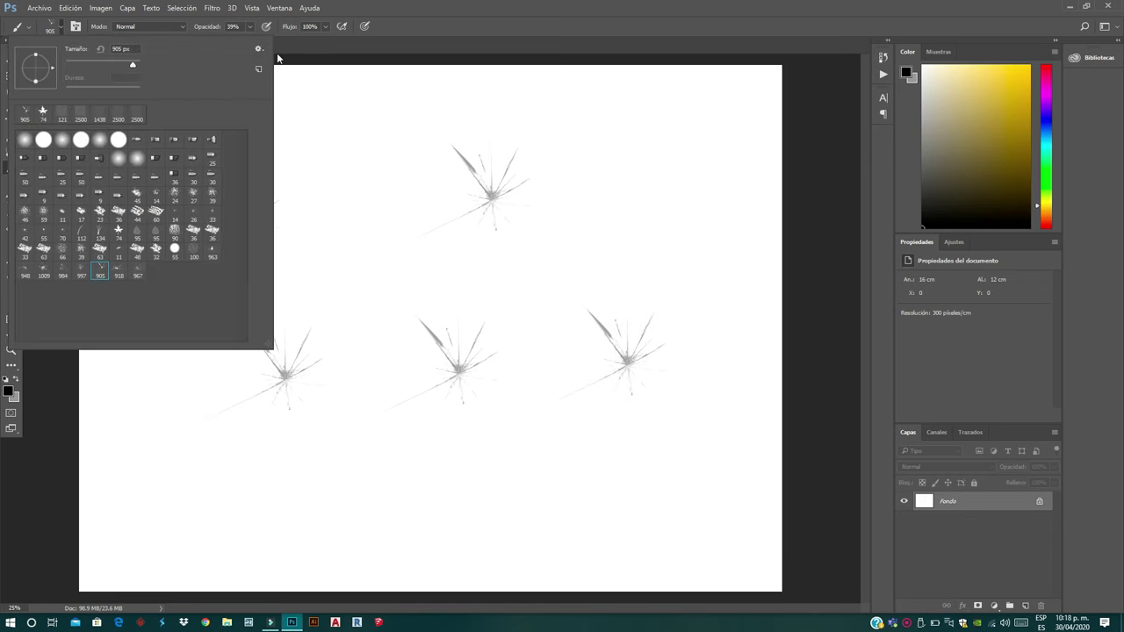
click(258, 51)
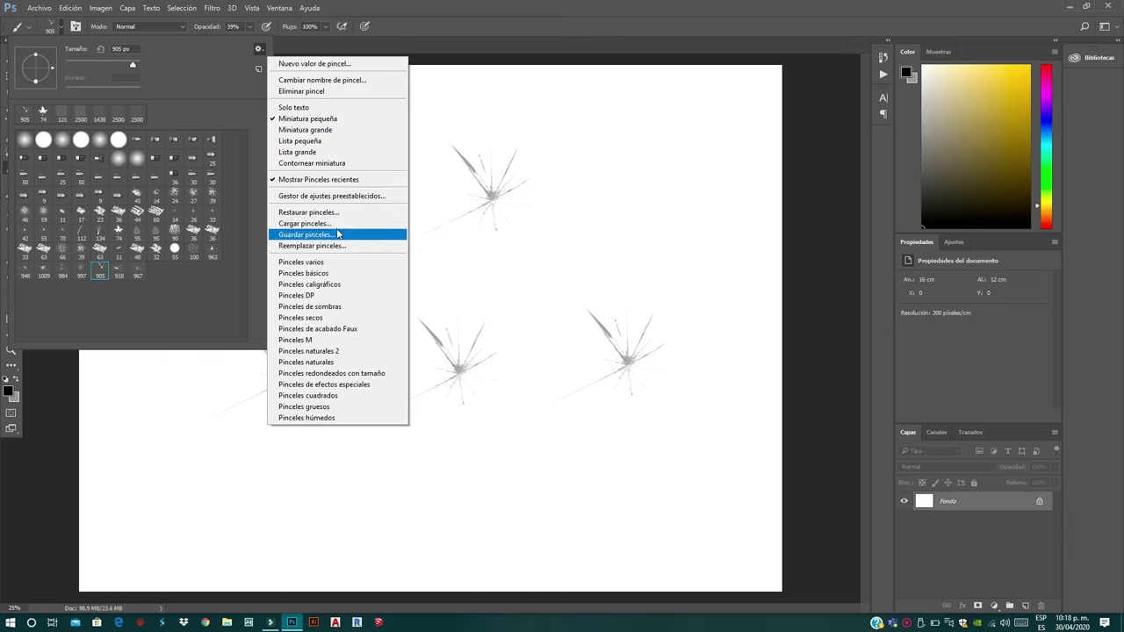
click(338, 225)
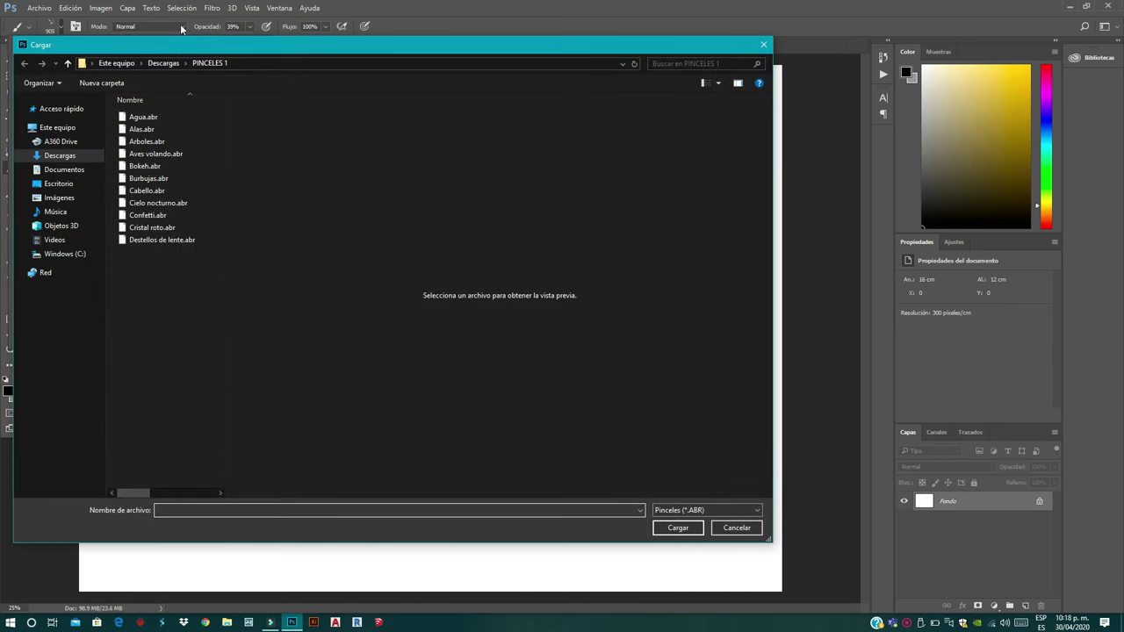
click(167, 63)
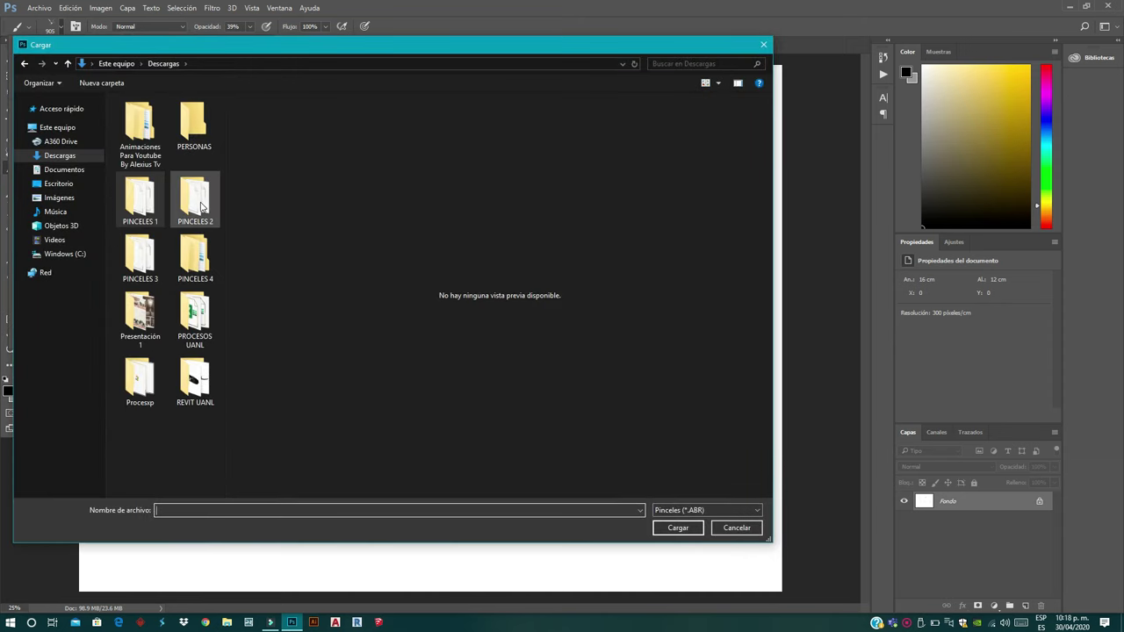
double_click(200, 203)
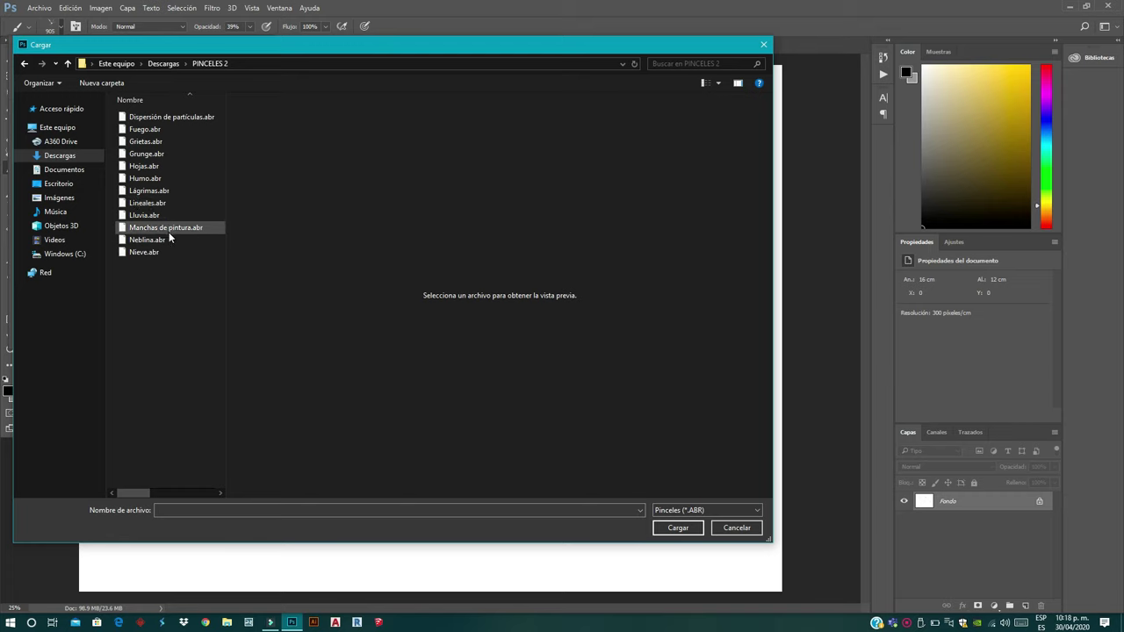
click(173, 228)
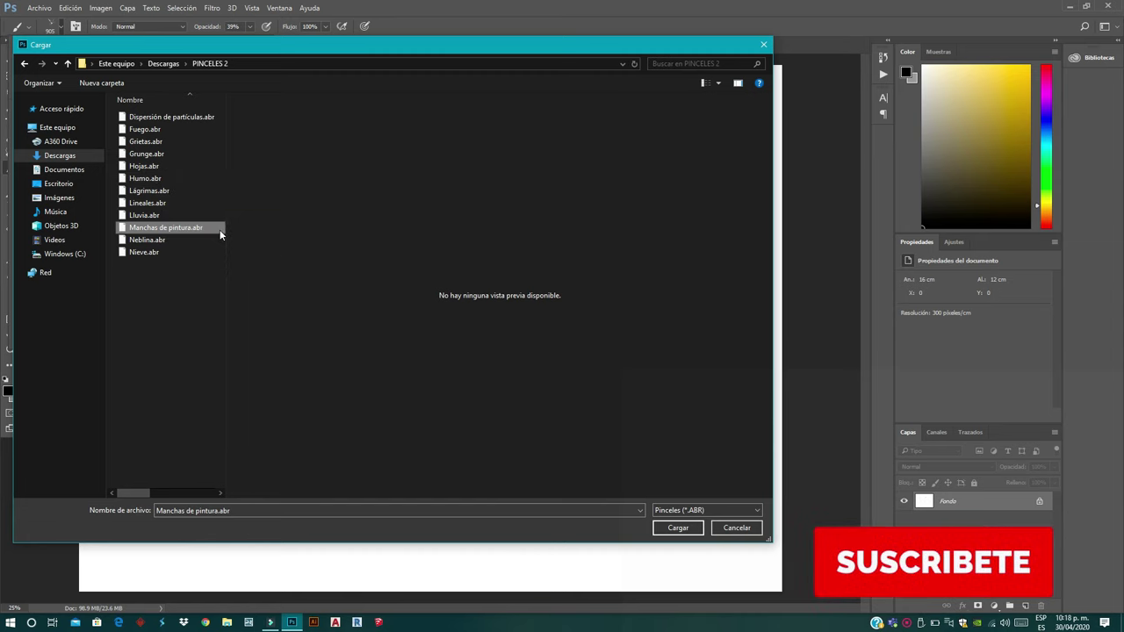
click(676, 528)
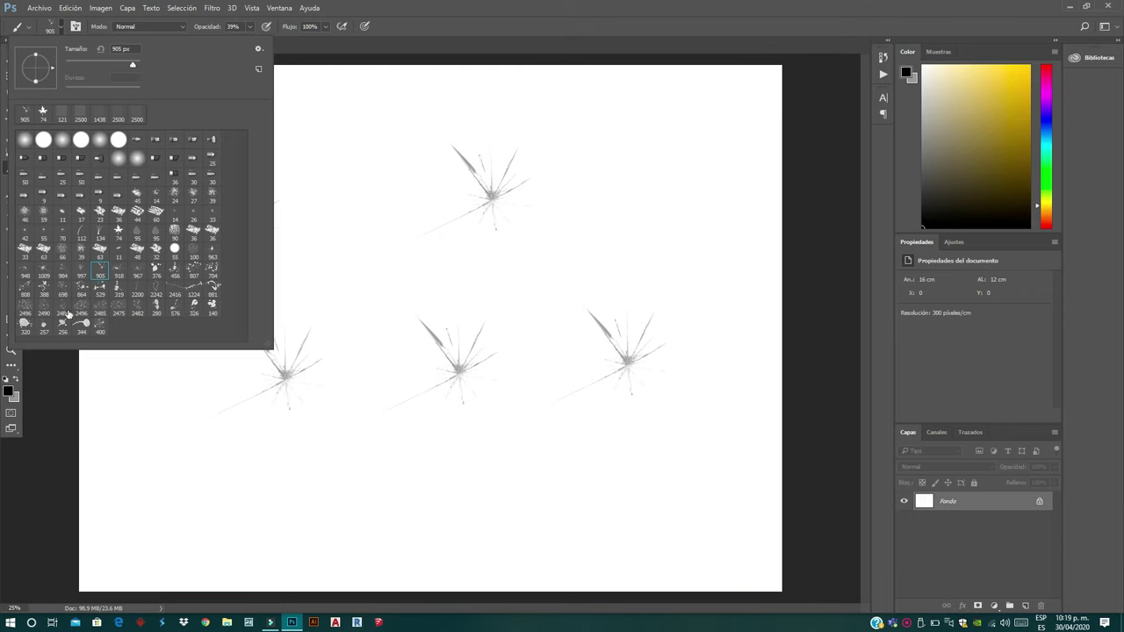
Stamp two small grey splats with the 320 px paint-splat brush.
click(29, 326)
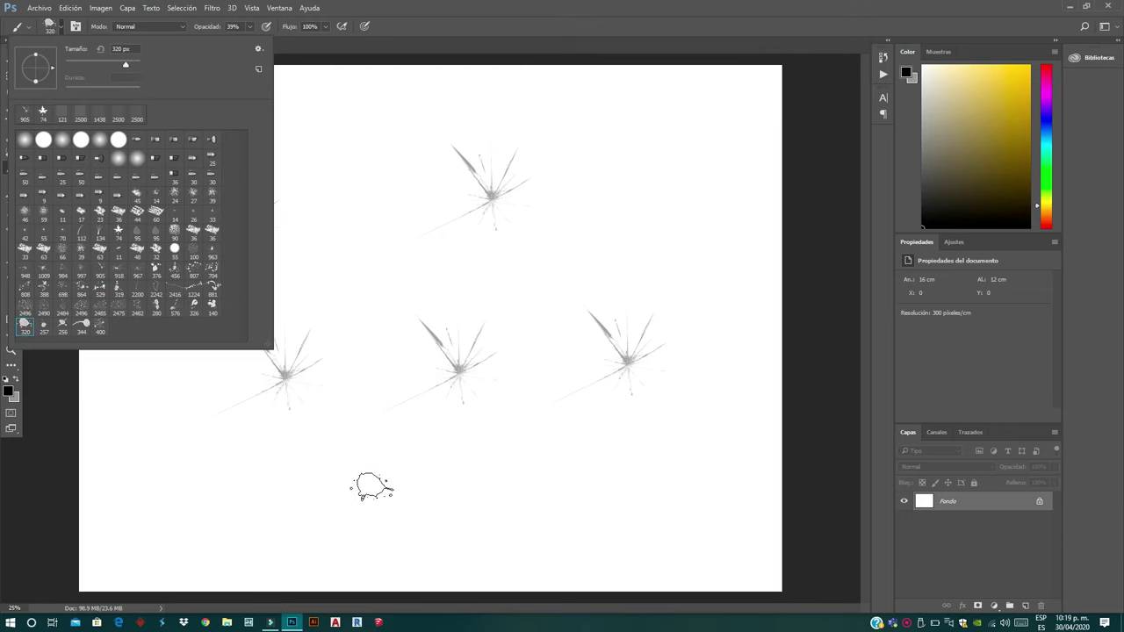
click(371, 486)
click(349, 277)
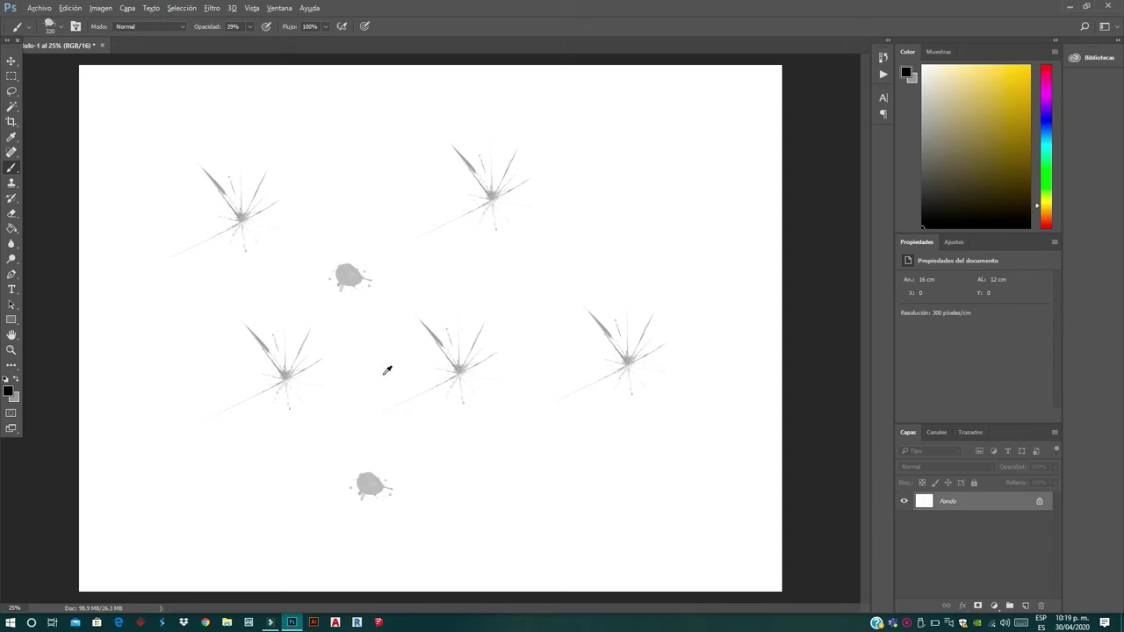
Enlarge the brush to 1816 px at 36% opacity and stamp five large splats.
drag(378, 366, 461, 384)
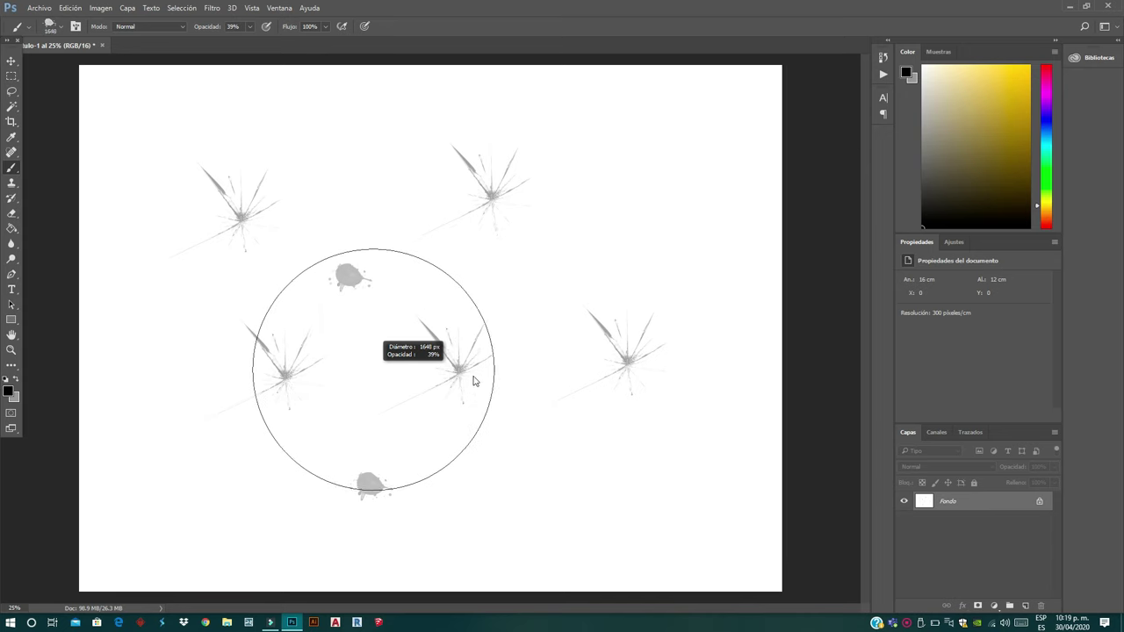
drag(461, 383, 485, 376)
click(624, 197)
click(483, 398)
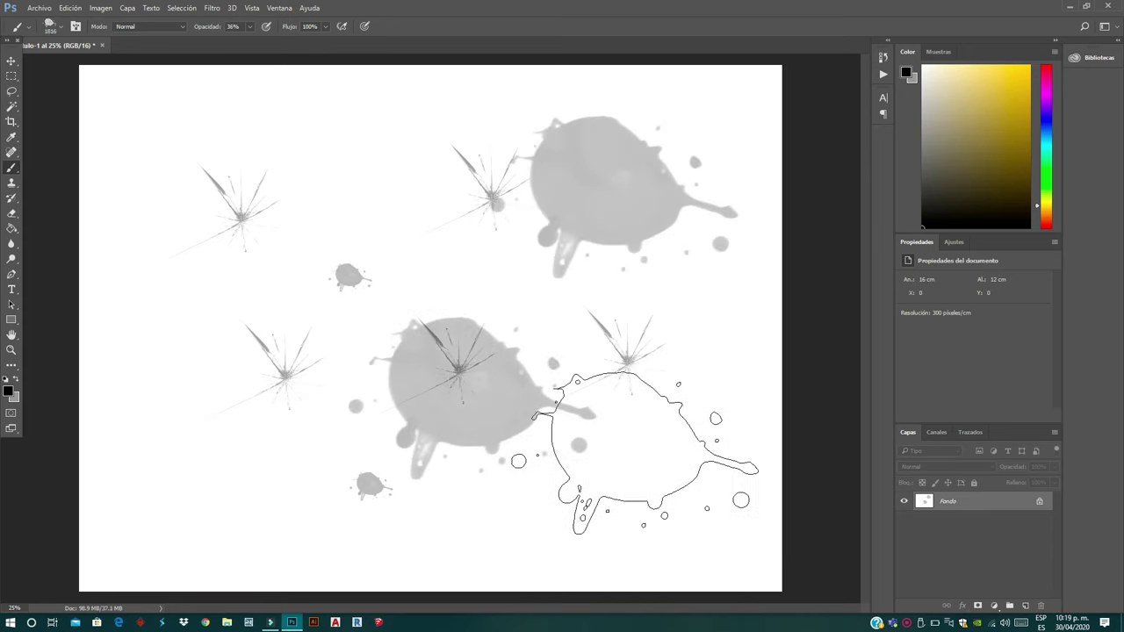
click(645, 453)
click(209, 365)
click(365, 230)
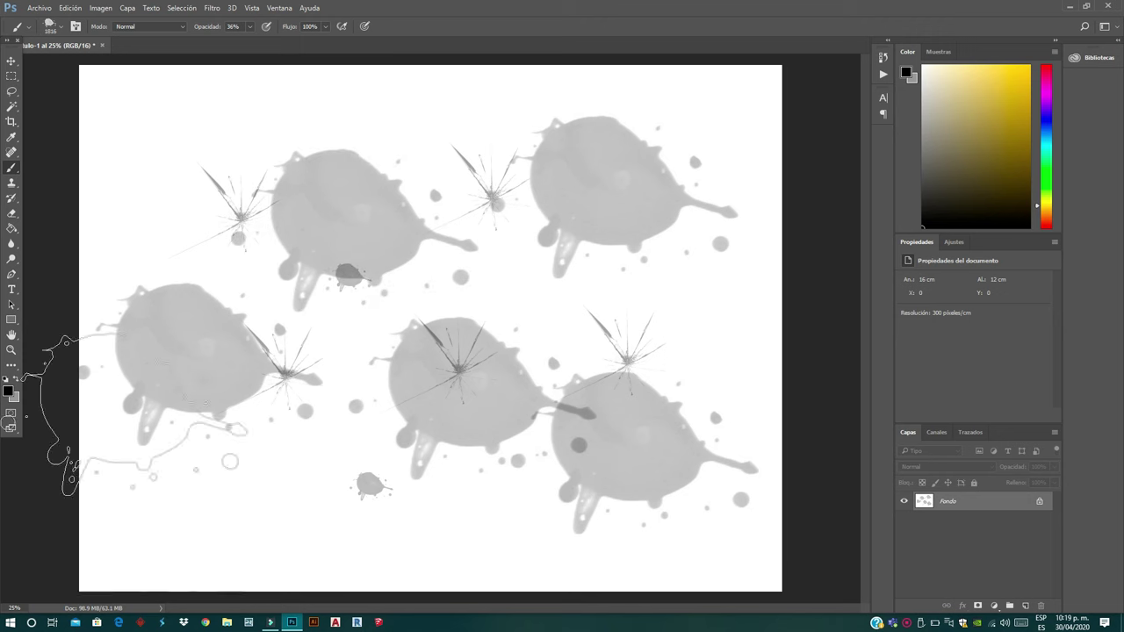
Load the Siluetas gente.abr brush set from the PINCELES 3 folder.
click(63, 27)
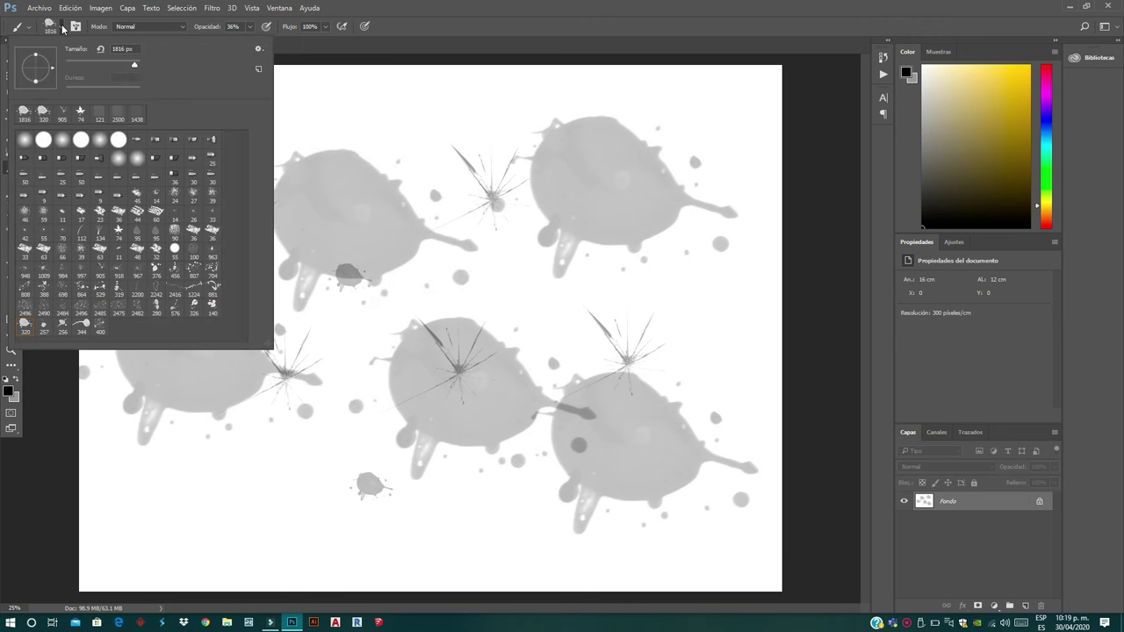
click(258, 49)
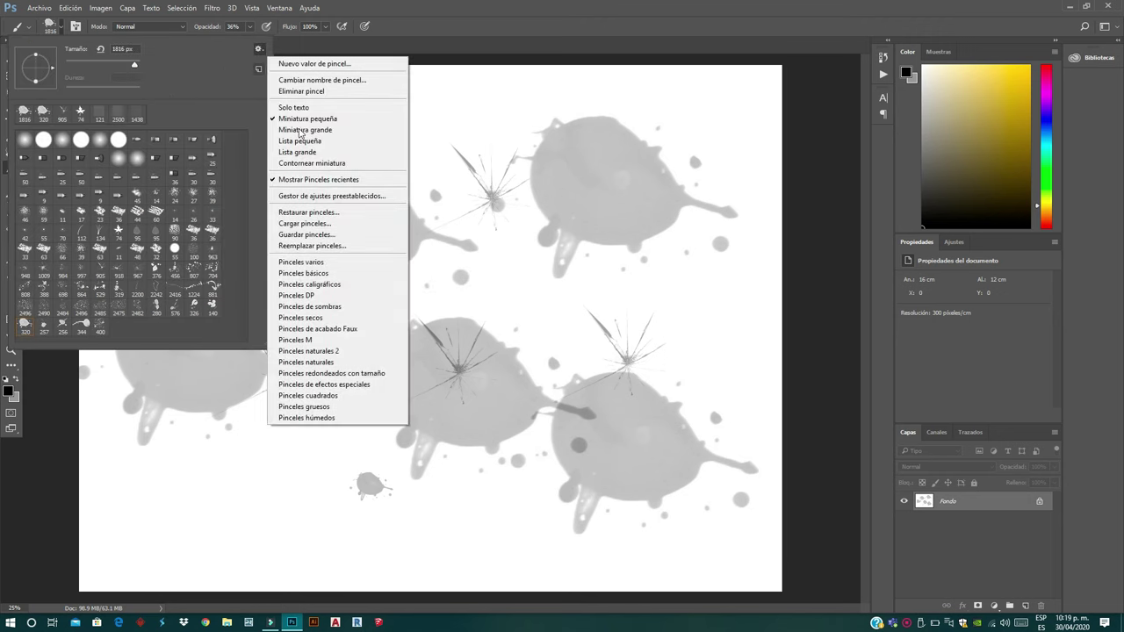
click(306, 223)
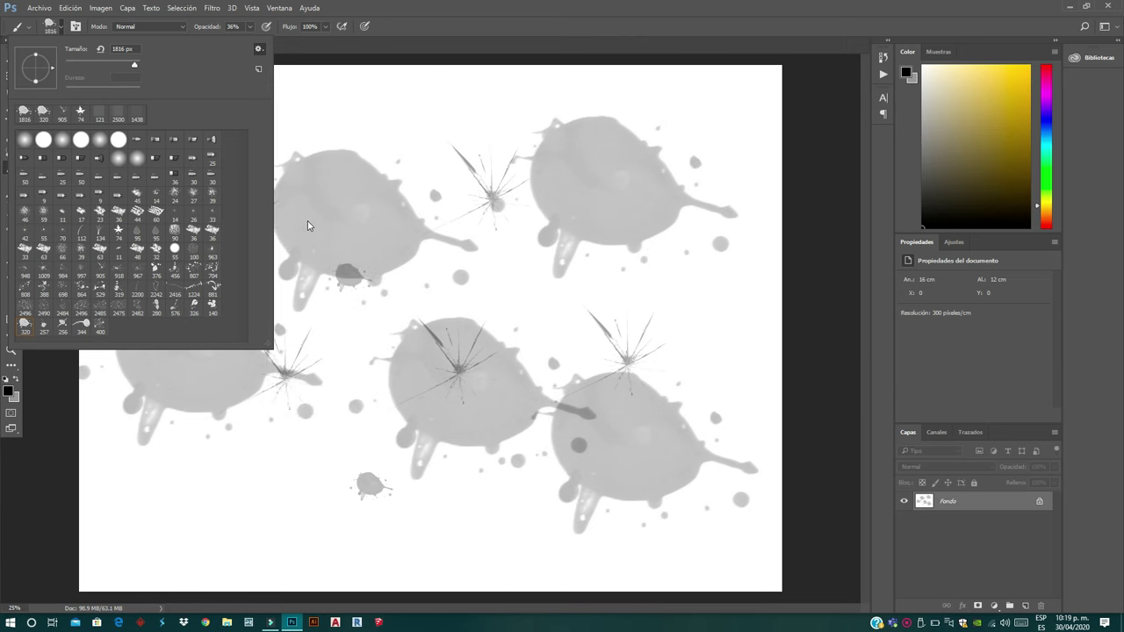
click(156, 65)
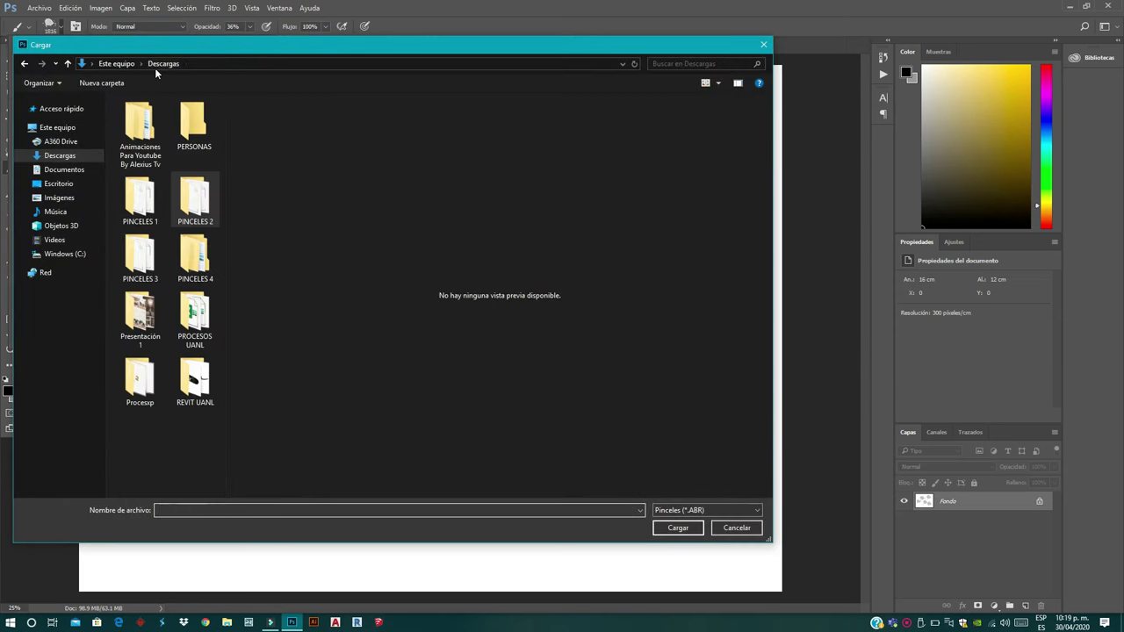
double_click(143, 263)
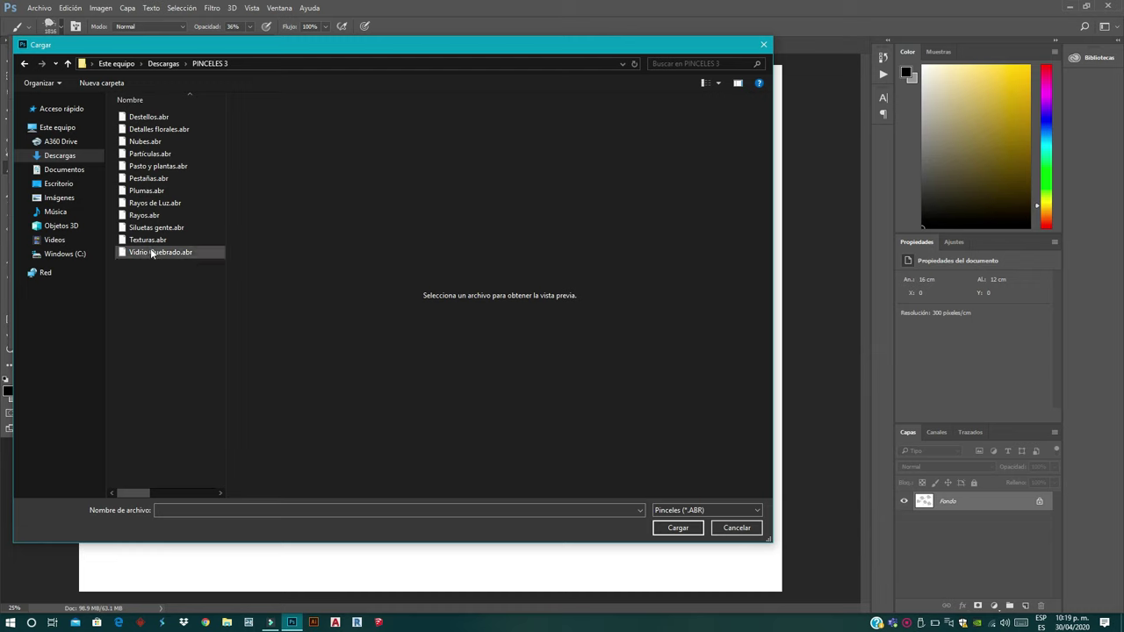
click(160, 231)
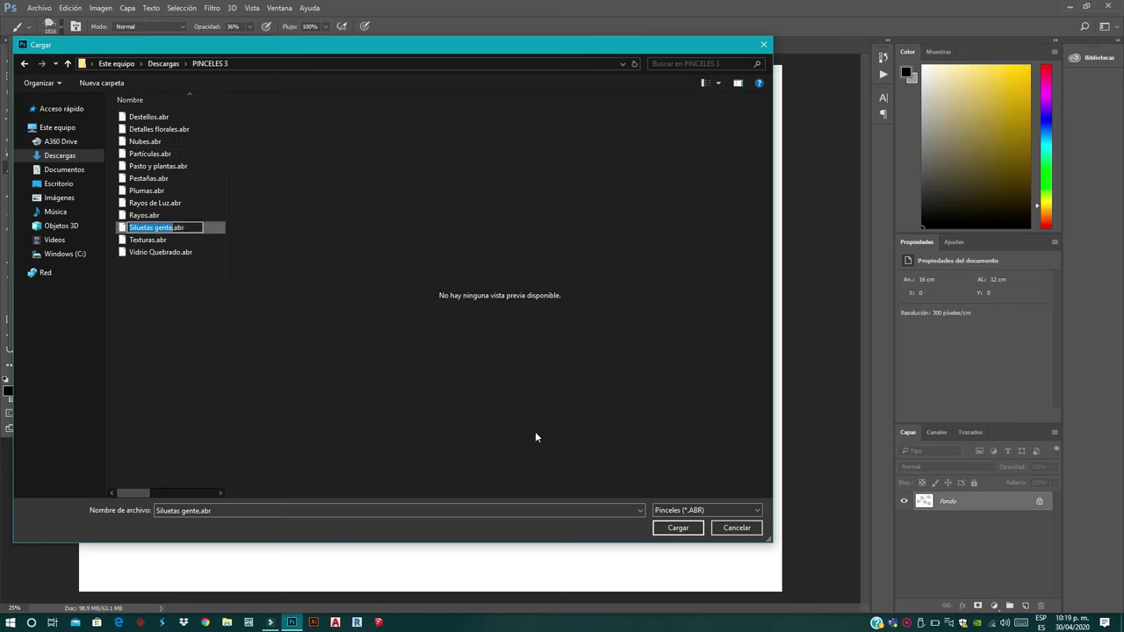
click(674, 529)
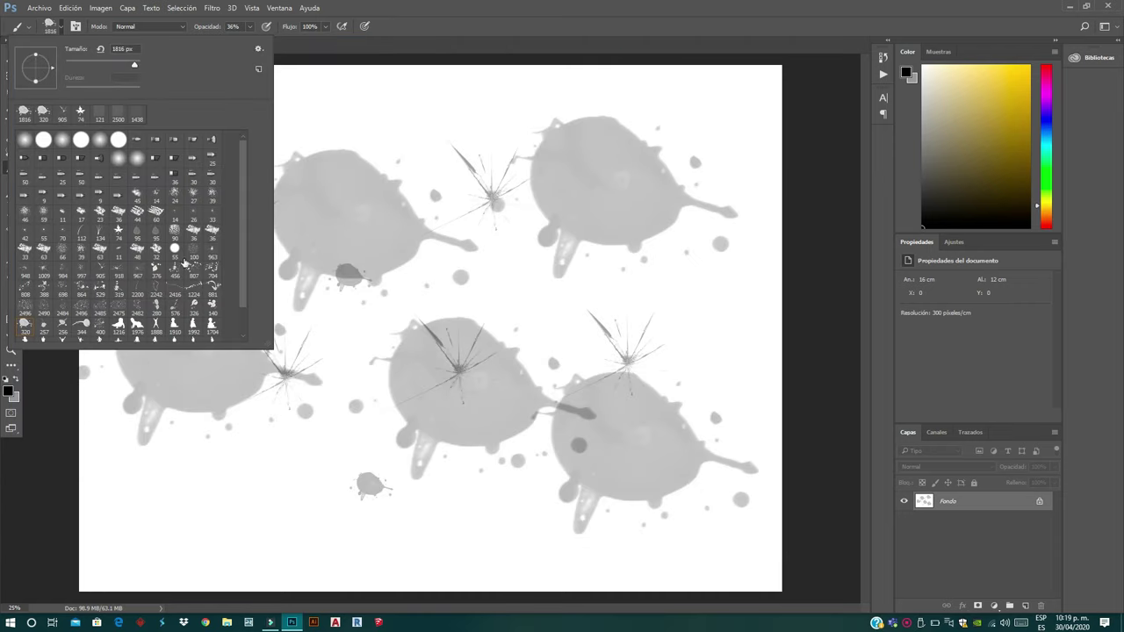
Stamp two man silhouettes, then a light grey one after swapping colours.
scroll(113, 264, down, 1)
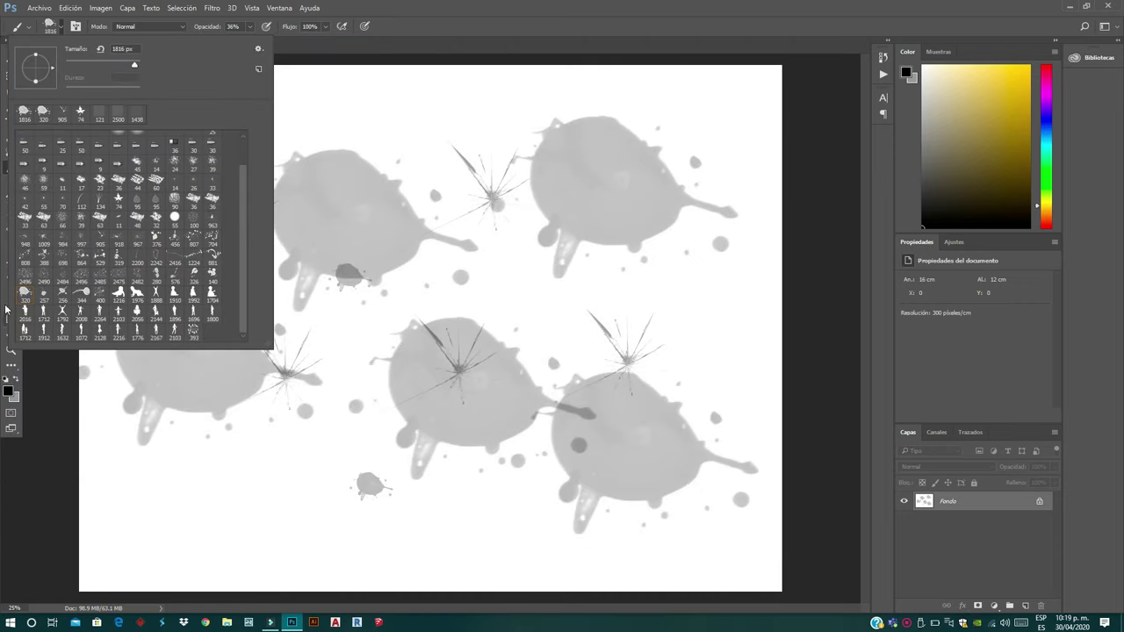
click(193, 314)
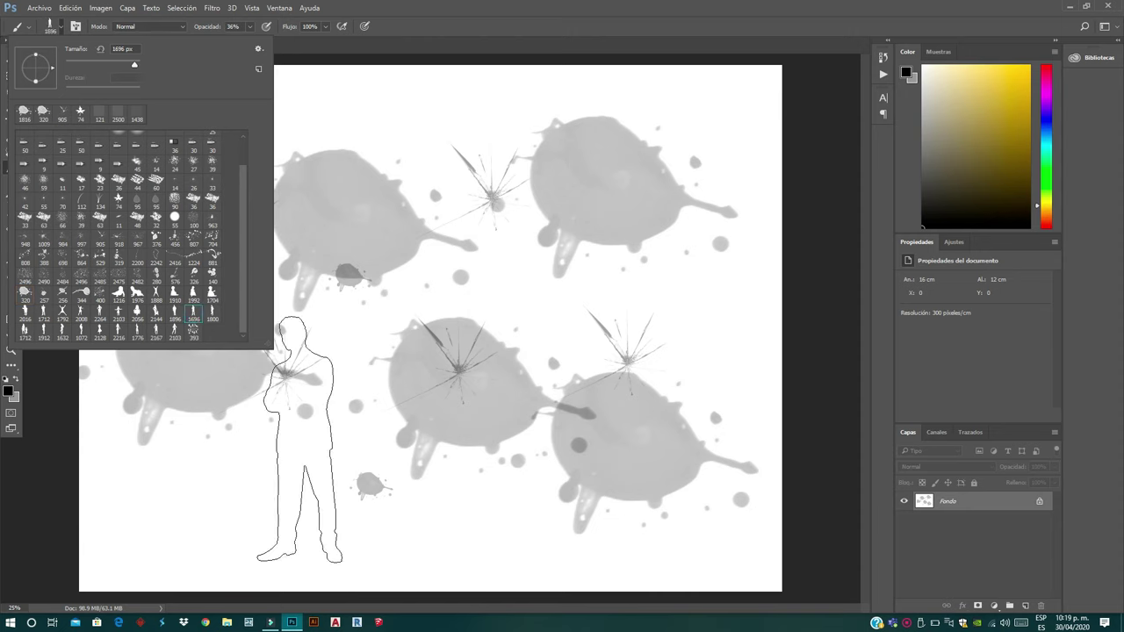
click(299, 439)
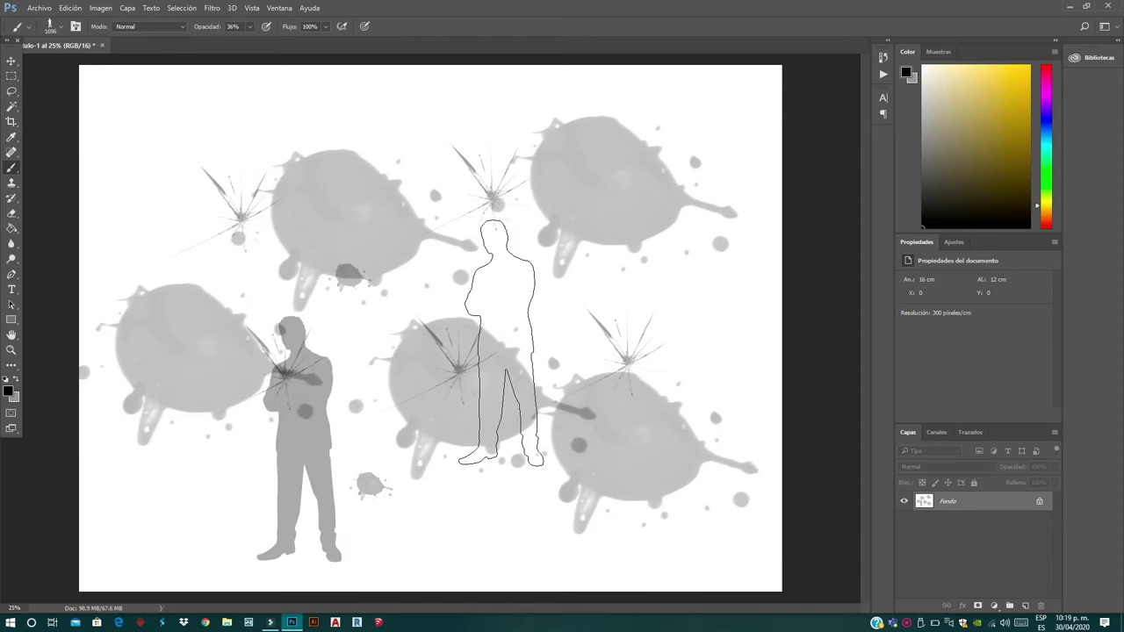
click(506, 281)
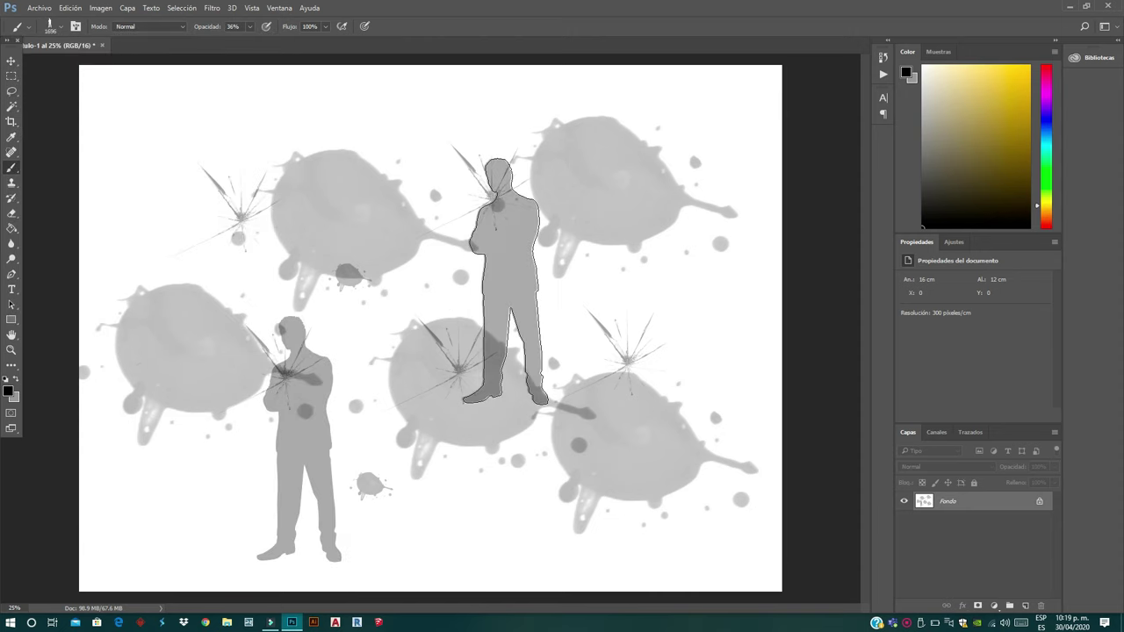
click(17, 376)
click(224, 228)
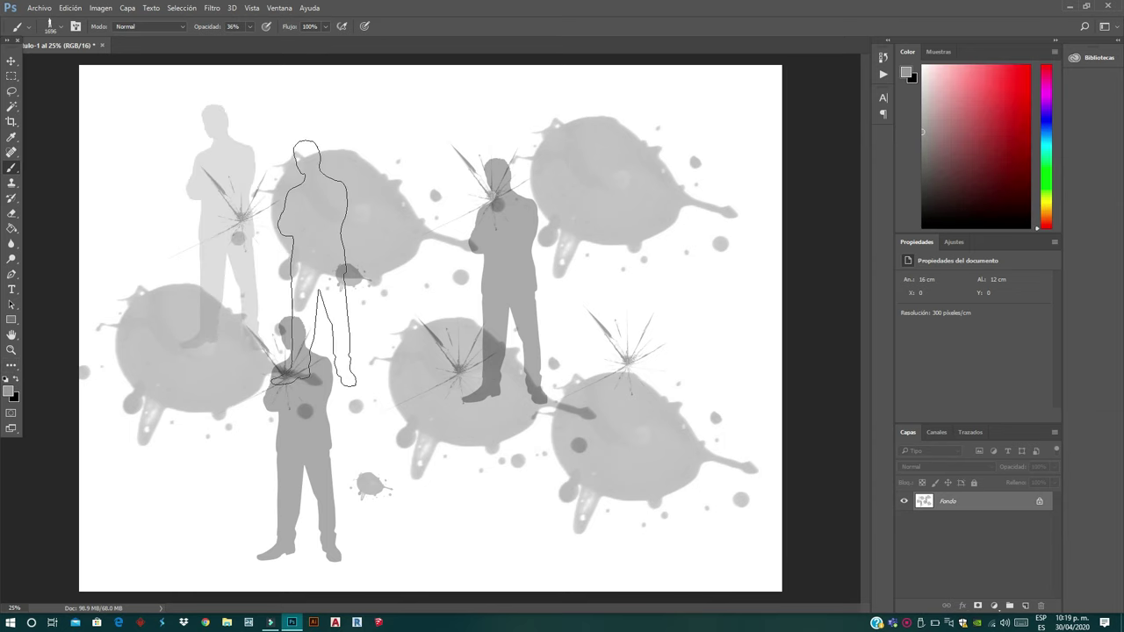
Set black as painting colour and stamp a dark figure plus two solid black ones at 100% opacity.
click(14, 397)
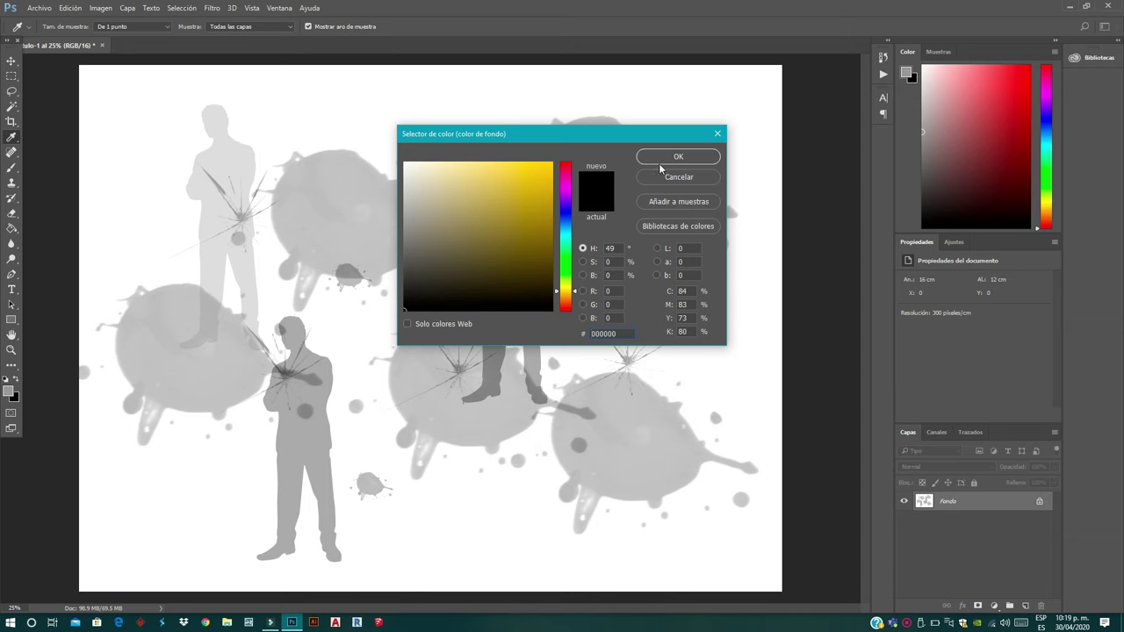
click(661, 165)
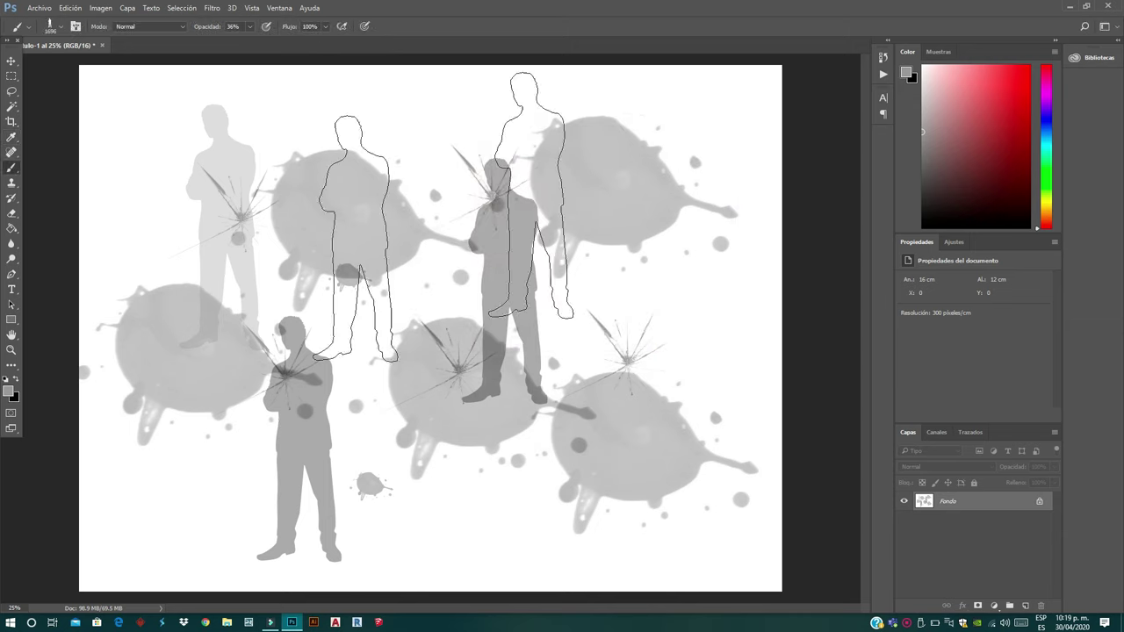
click(15, 379)
click(514, 387)
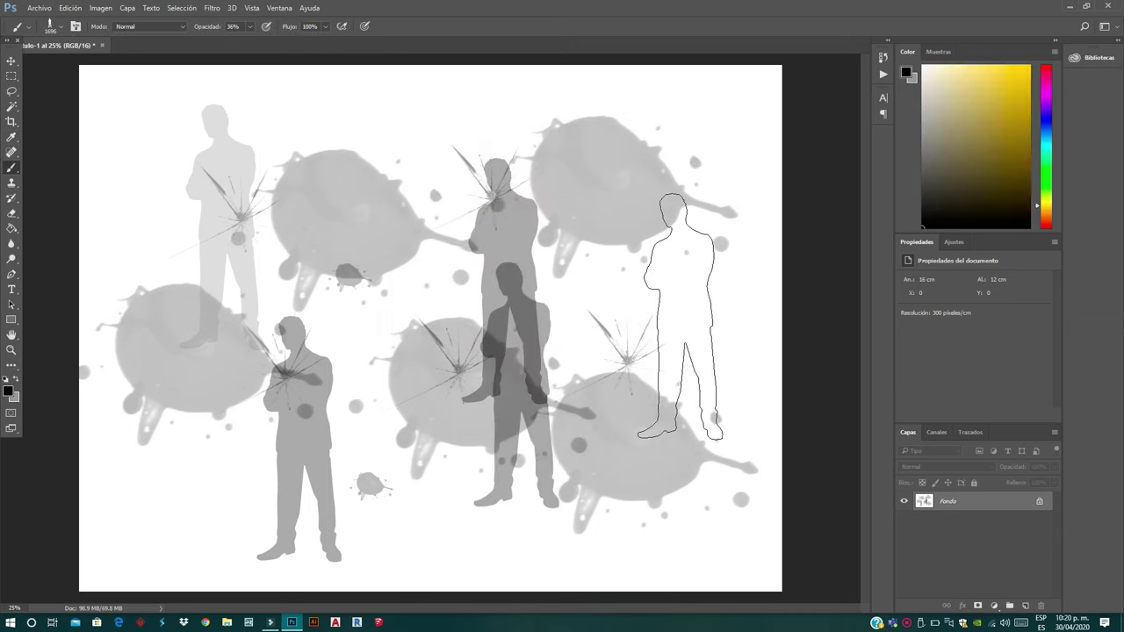
click(250, 26)
click(353, 208)
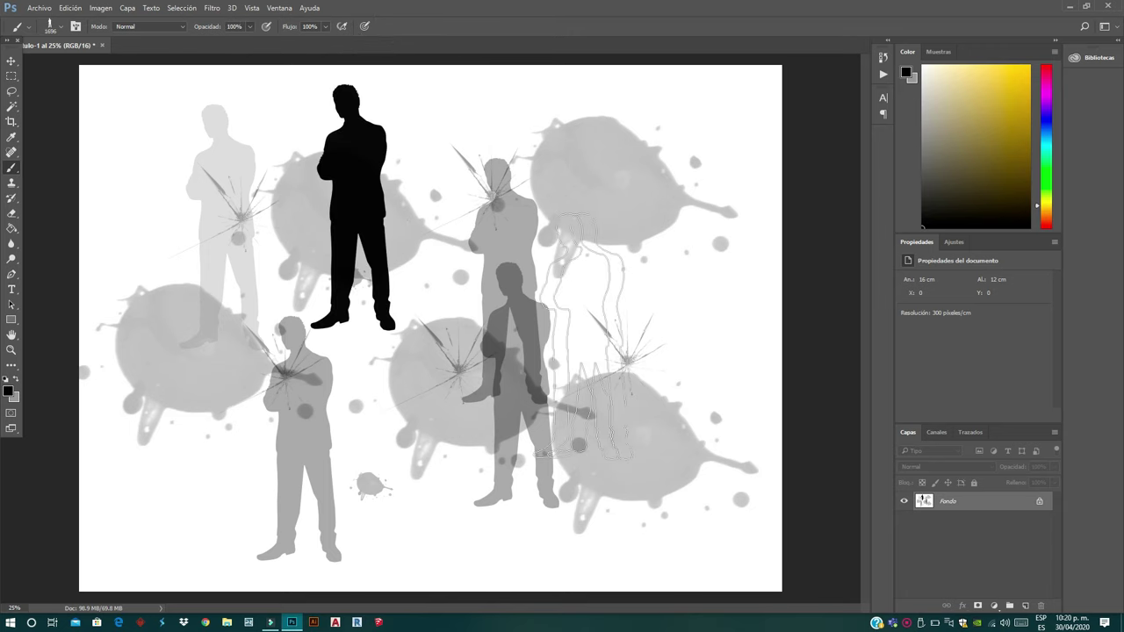
click(641, 345)
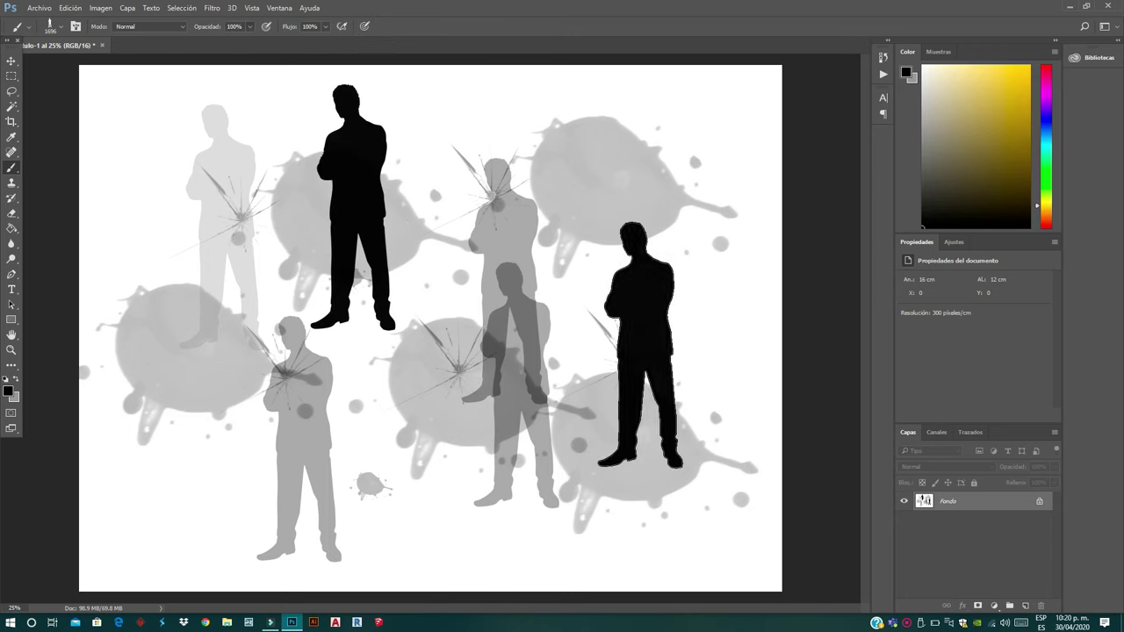
click(58, 28)
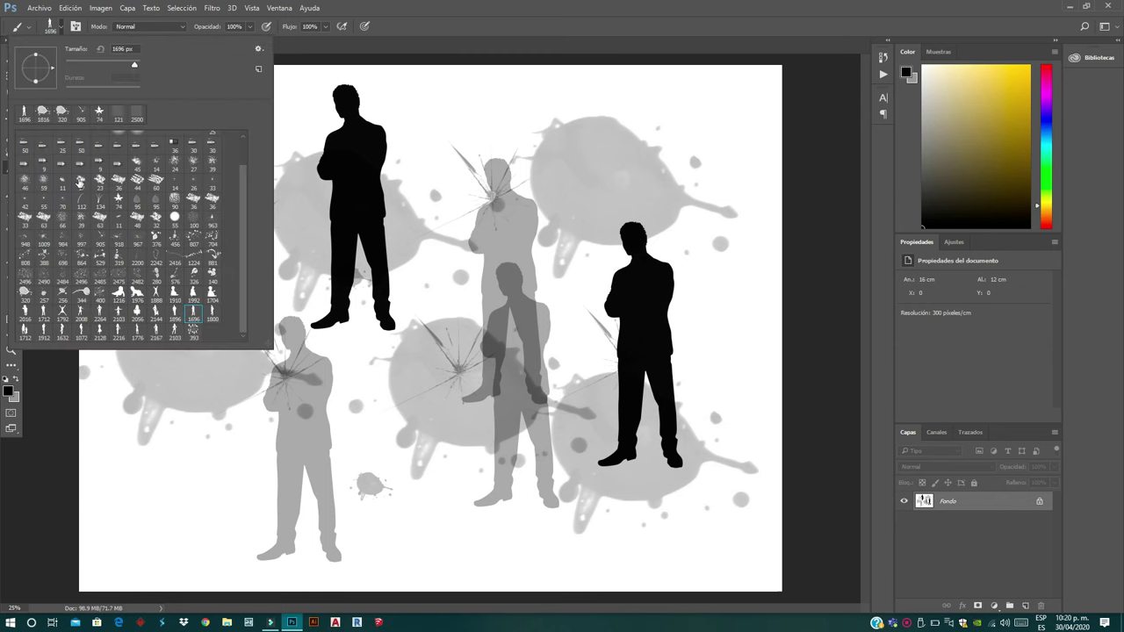
Load the Destellos.abr brush set.
click(258, 49)
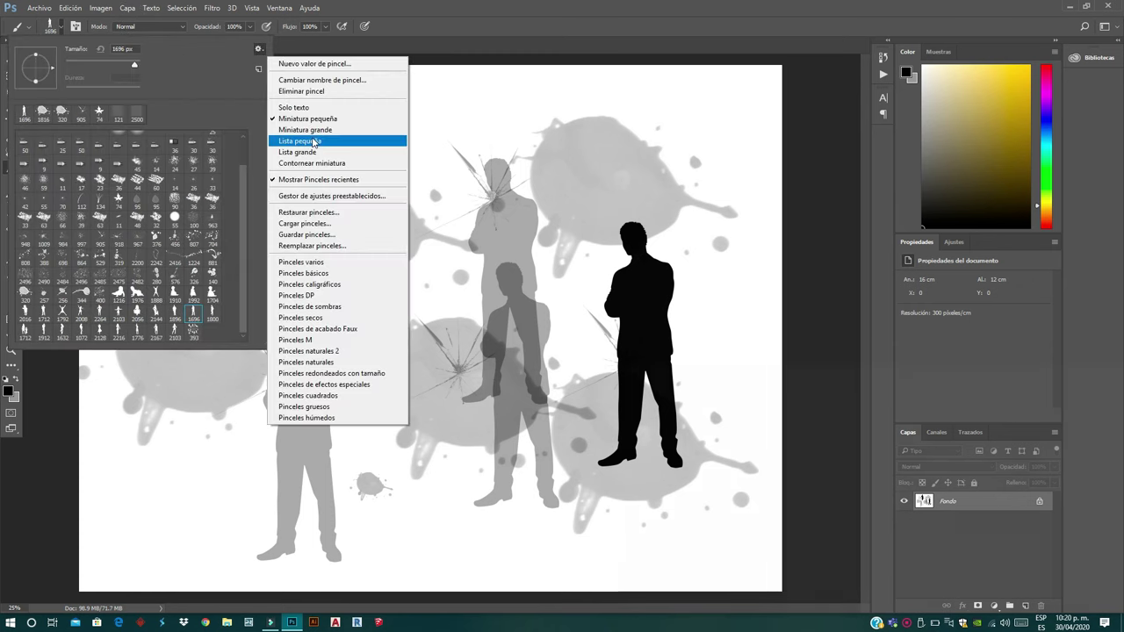
key(Escape)
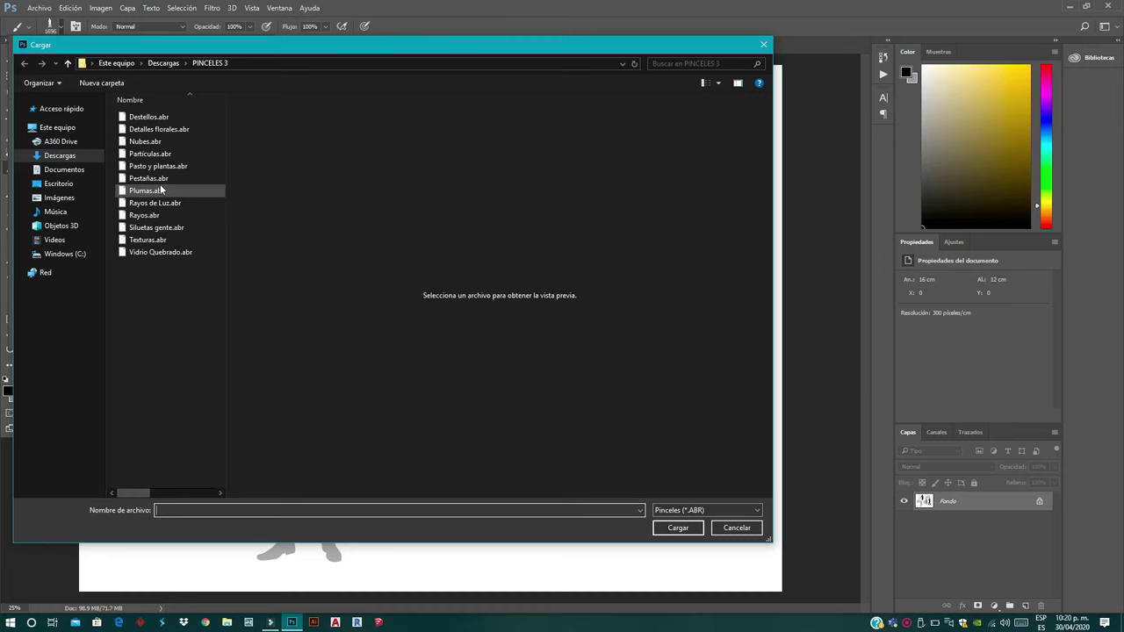
click(161, 120)
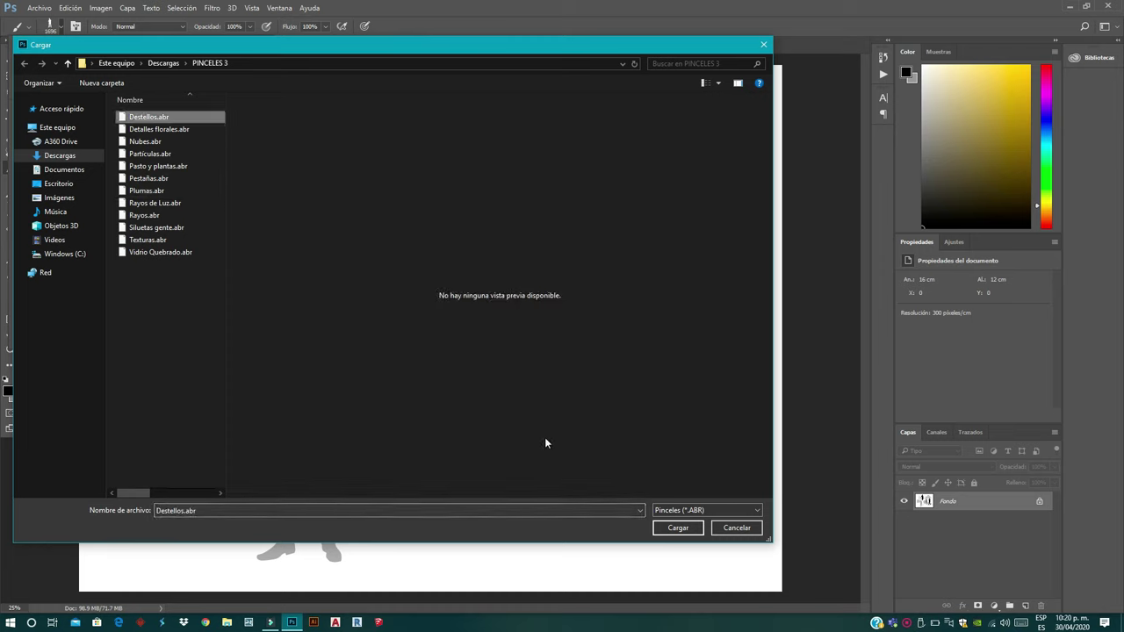
click(678, 527)
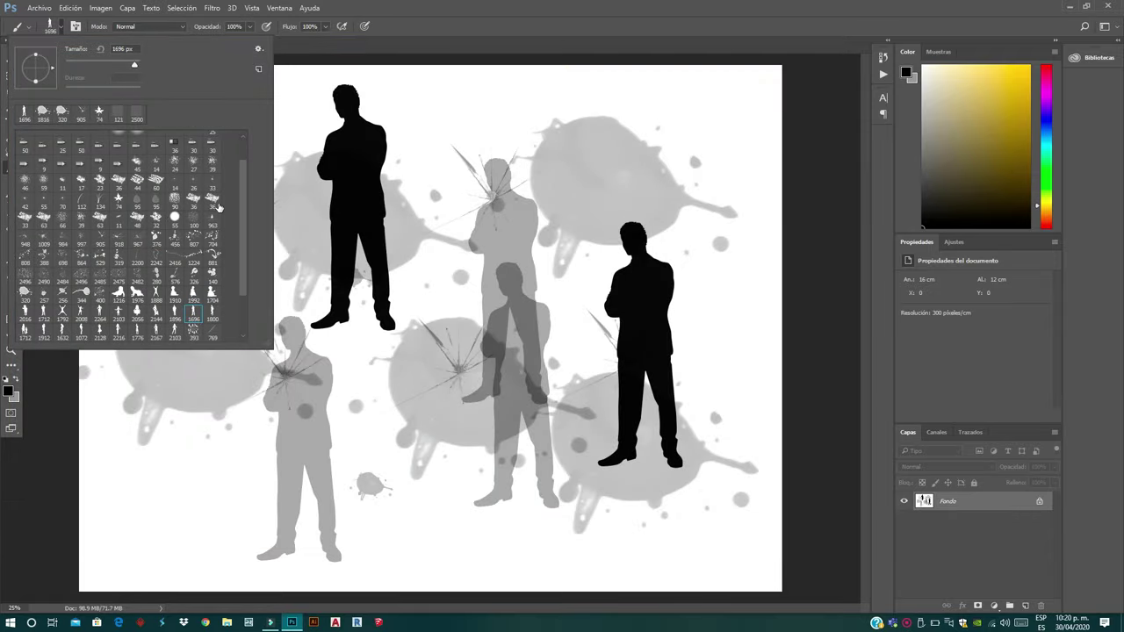
Stamp three grey X-shaped sparkles with the 786 px Destellos brush.
scroll(191, 298, down, 3)
click(175, 315)
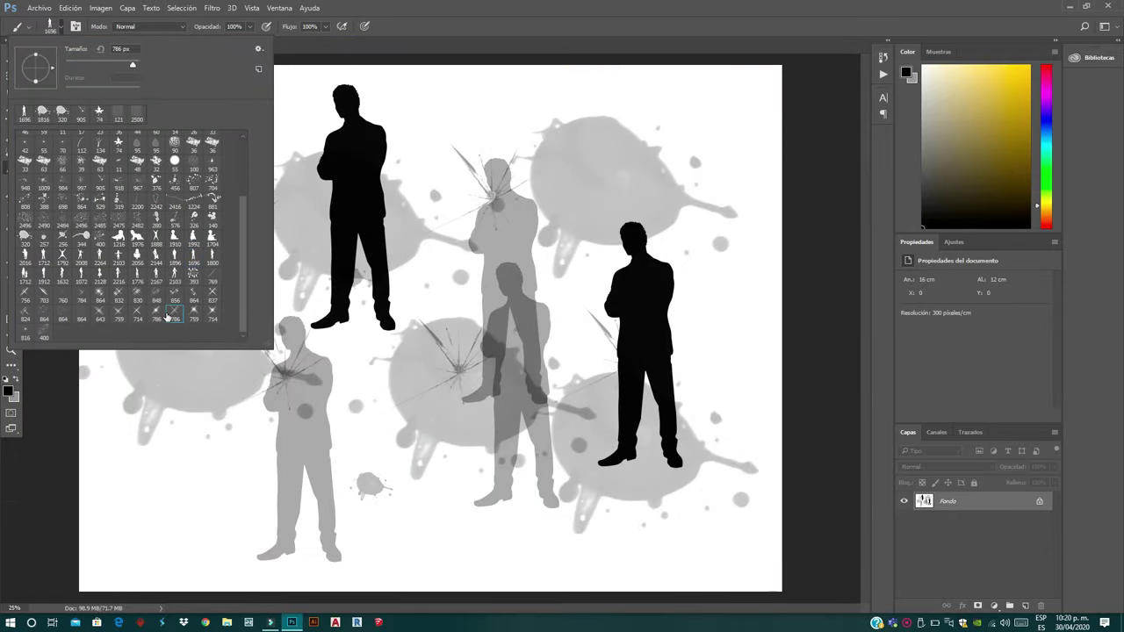
click(443, 277)
click(443, 407)
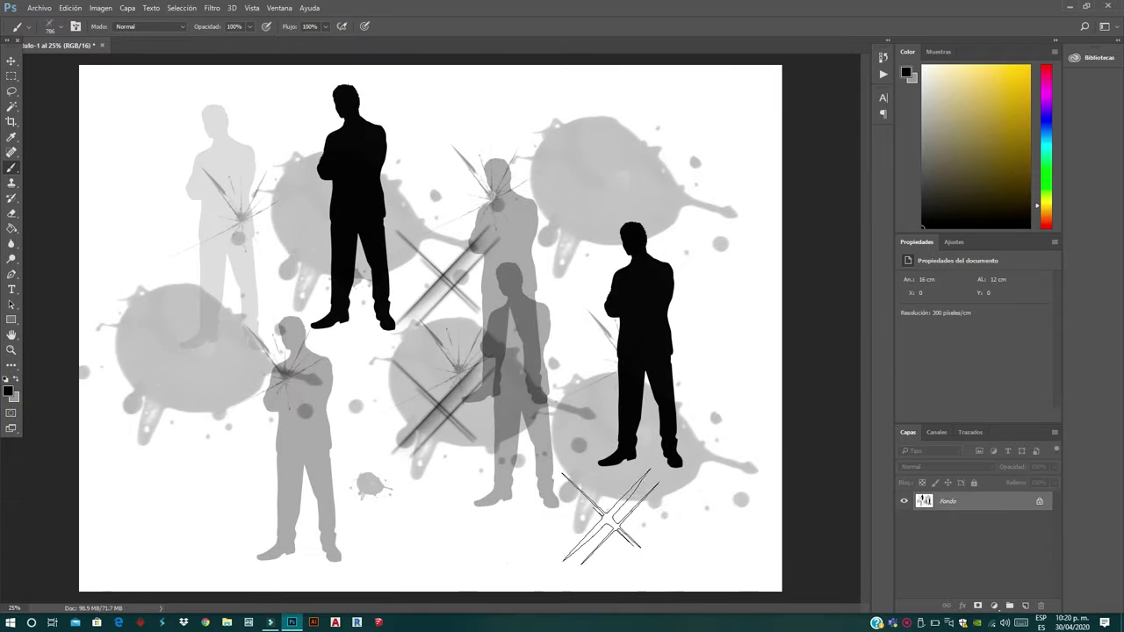
click(647, 524)
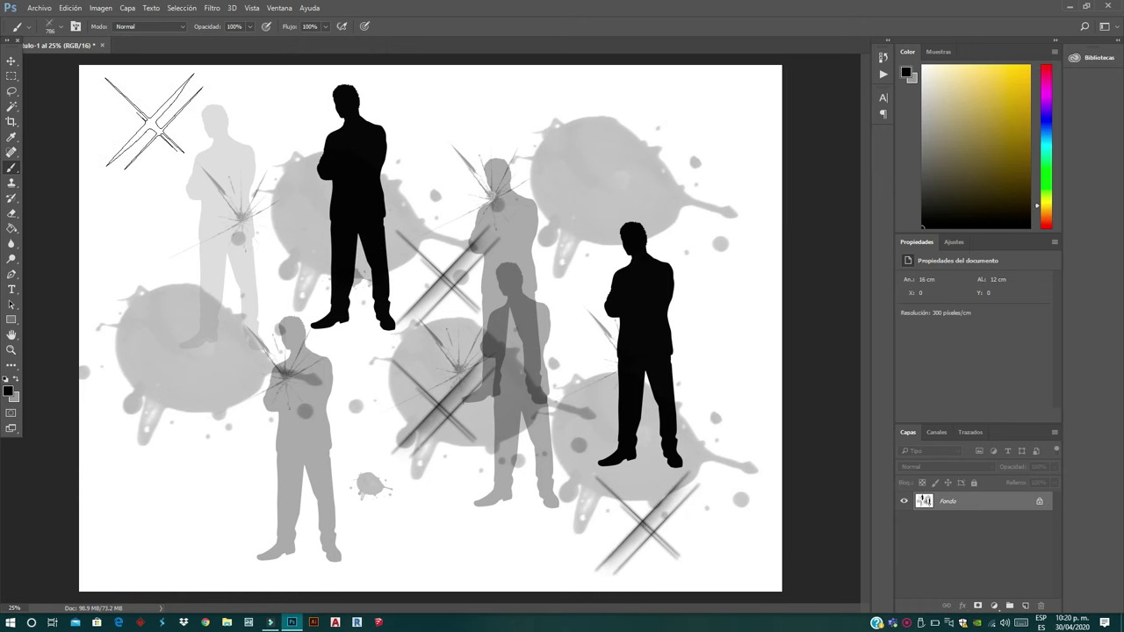
Browse to Descargas > PINCELES 4 > SANGRE Y MANCHAS in the Load brushes dialog.
click(64, 29)
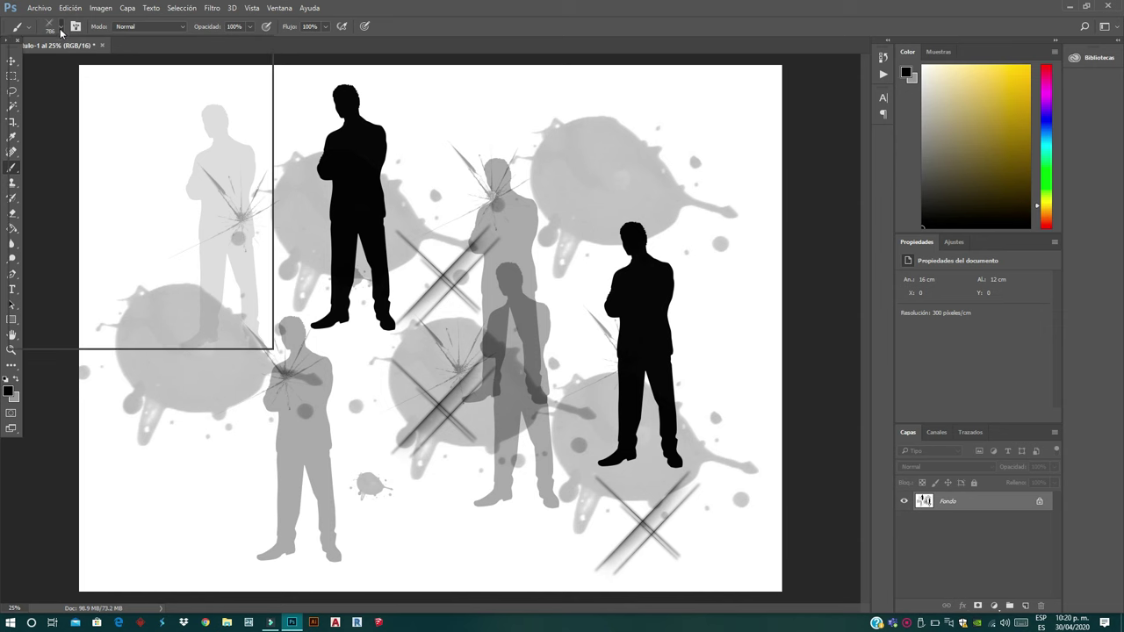
click(260, 51)
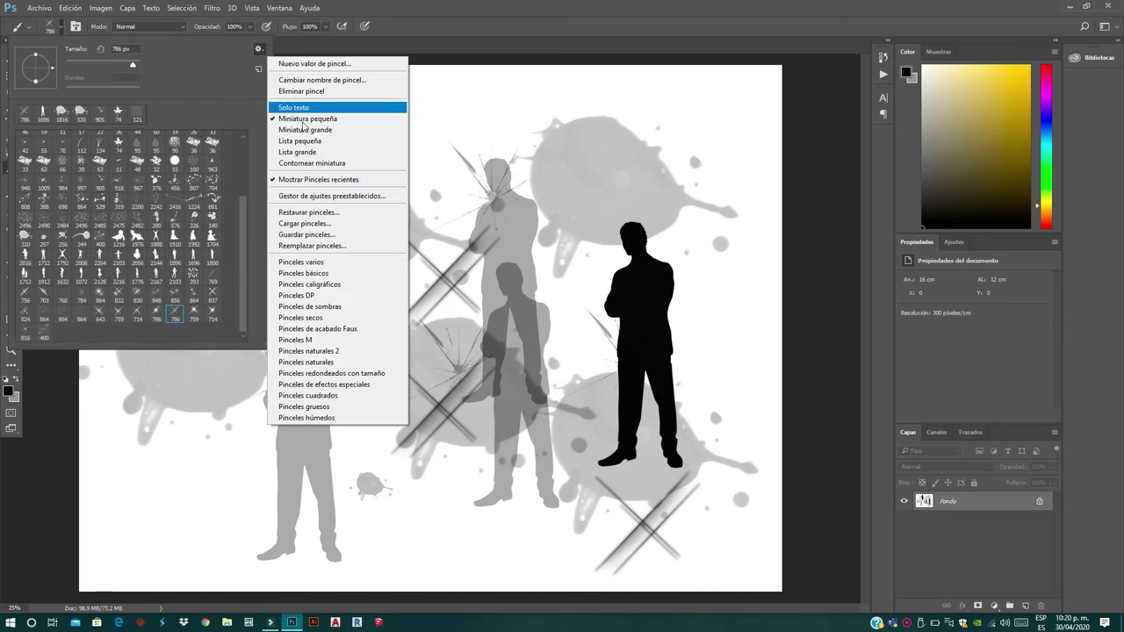
click(352, 221)
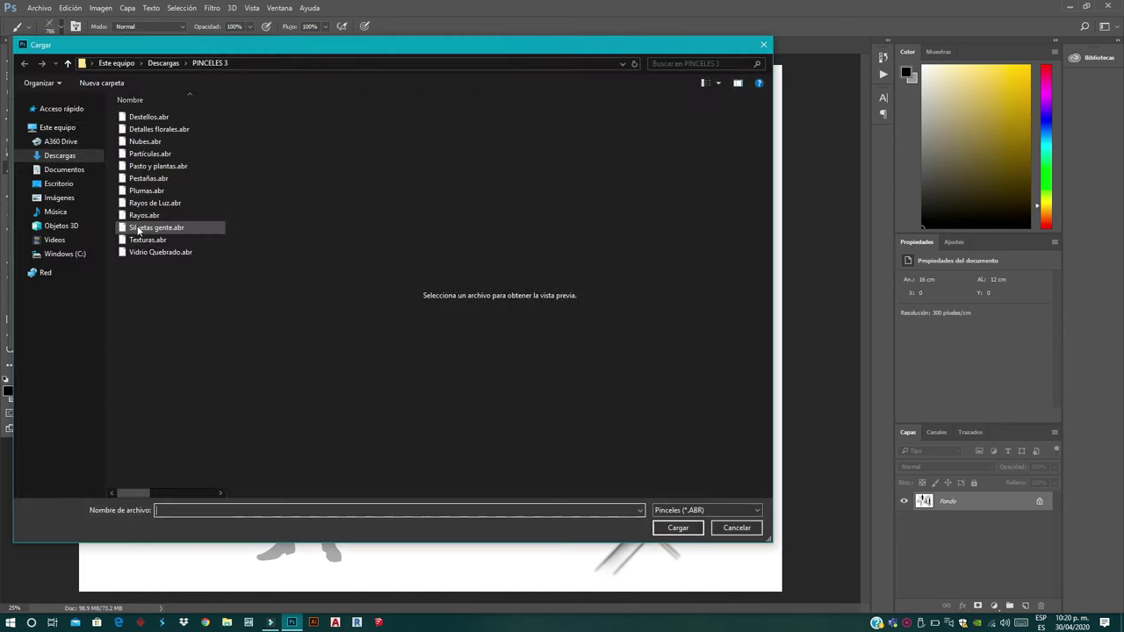
click(164, 63)
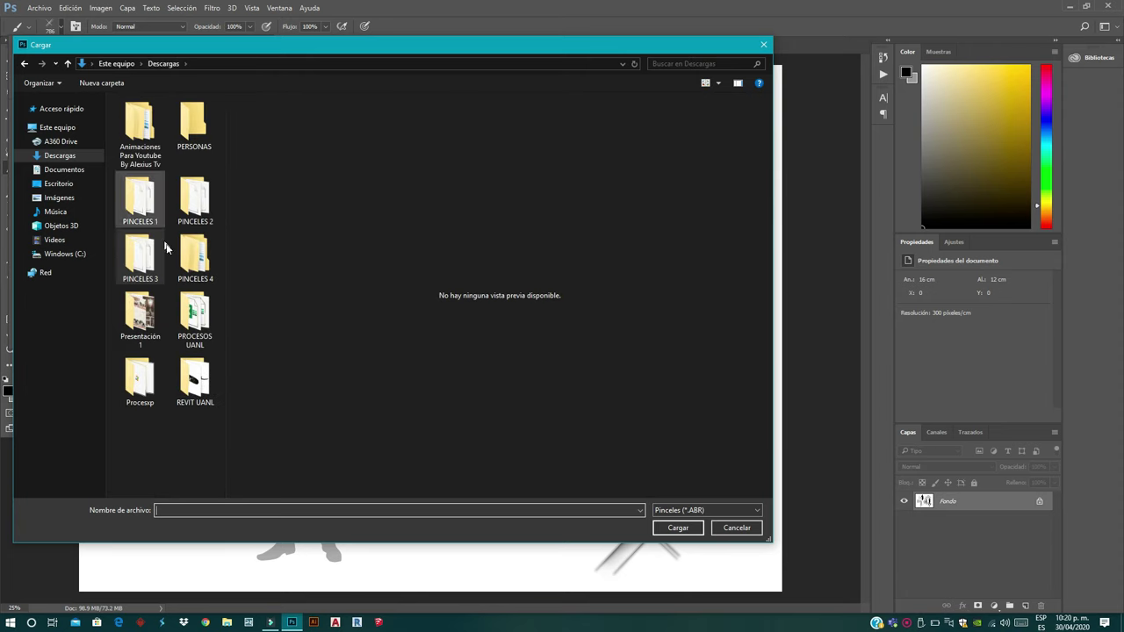
double_click(191, 251)
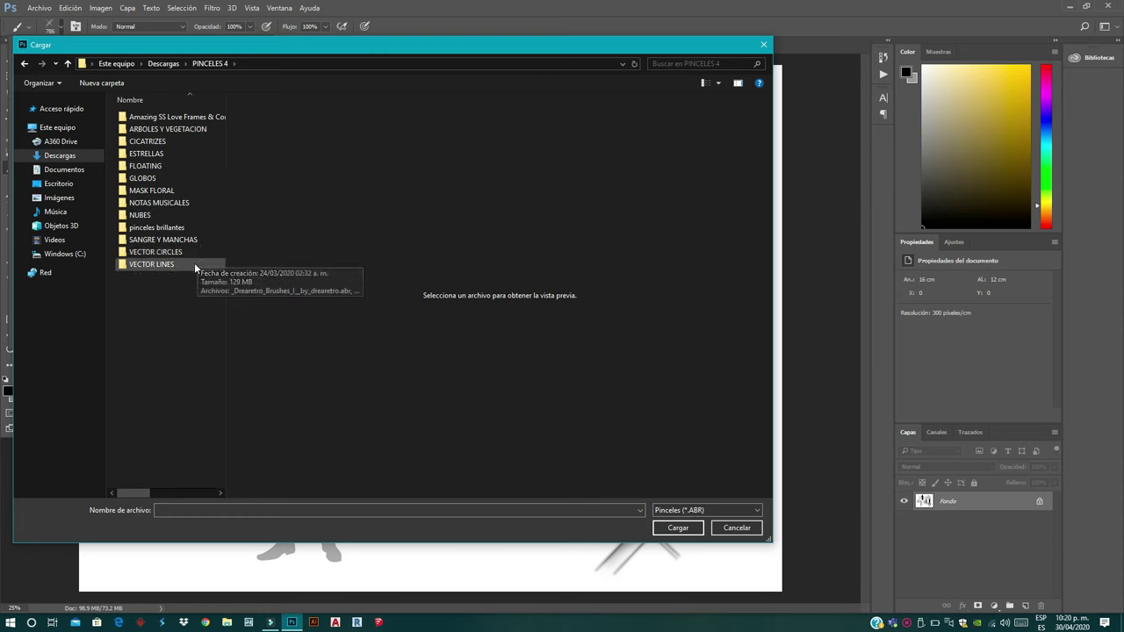
double_click(157, 239)
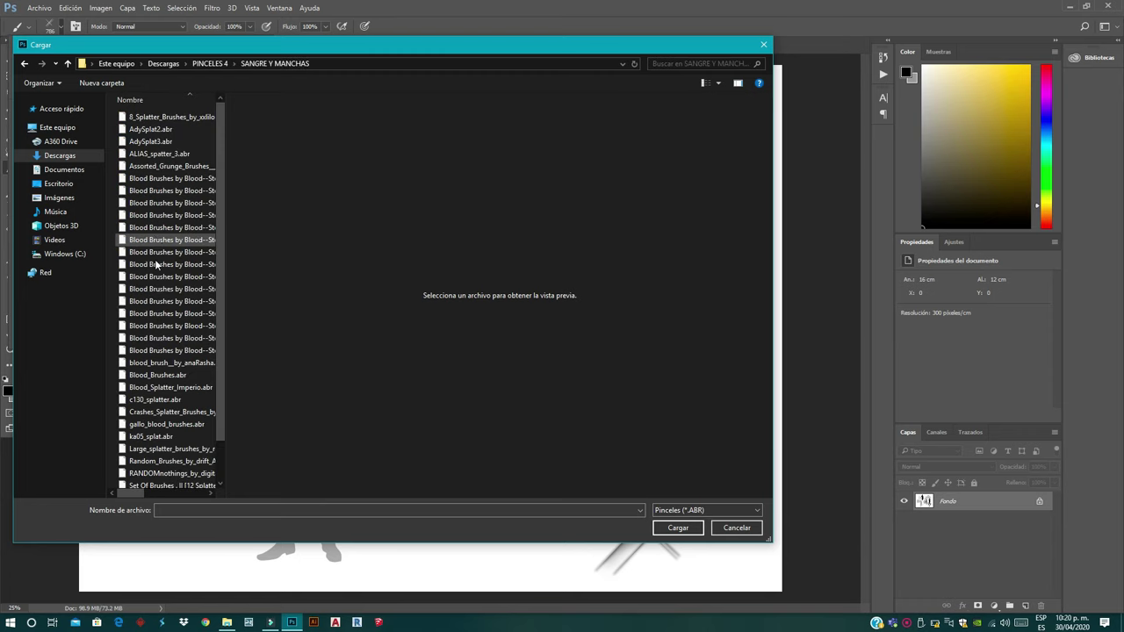
Load the first Blood Brushes file and scroll through its new brush tips.
click(171, 178)
click(676, 527)
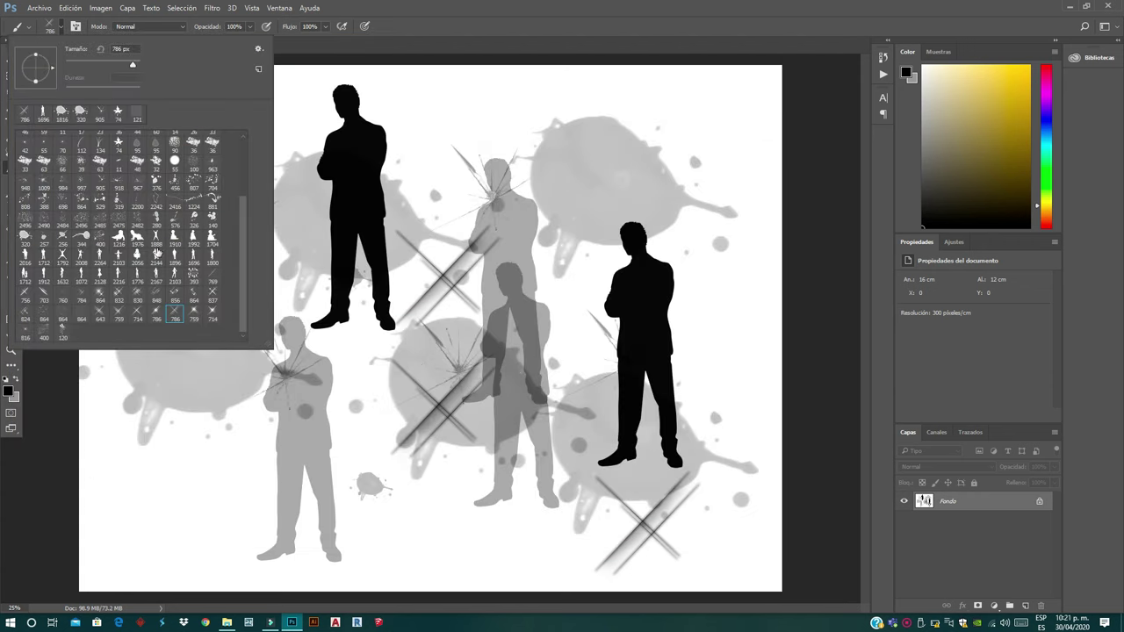
scroll(129, 250, up, 1)
scroll(69, 167, up, 1)
scroll(179, 177, up, 1)
scroll(130, 255, down, 1)
scroll(119, 281, down, 1)
Stamp blood splatters on the lower-left figure and across the lower canvas.
click(41, 338)
click(296, 417)
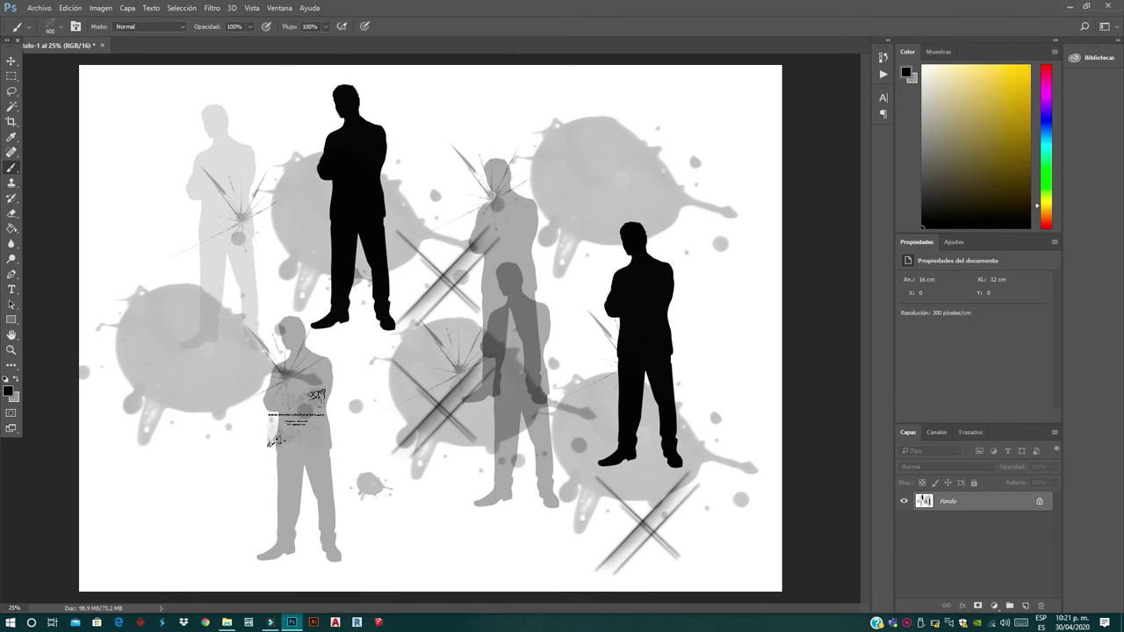
click(511, 553)
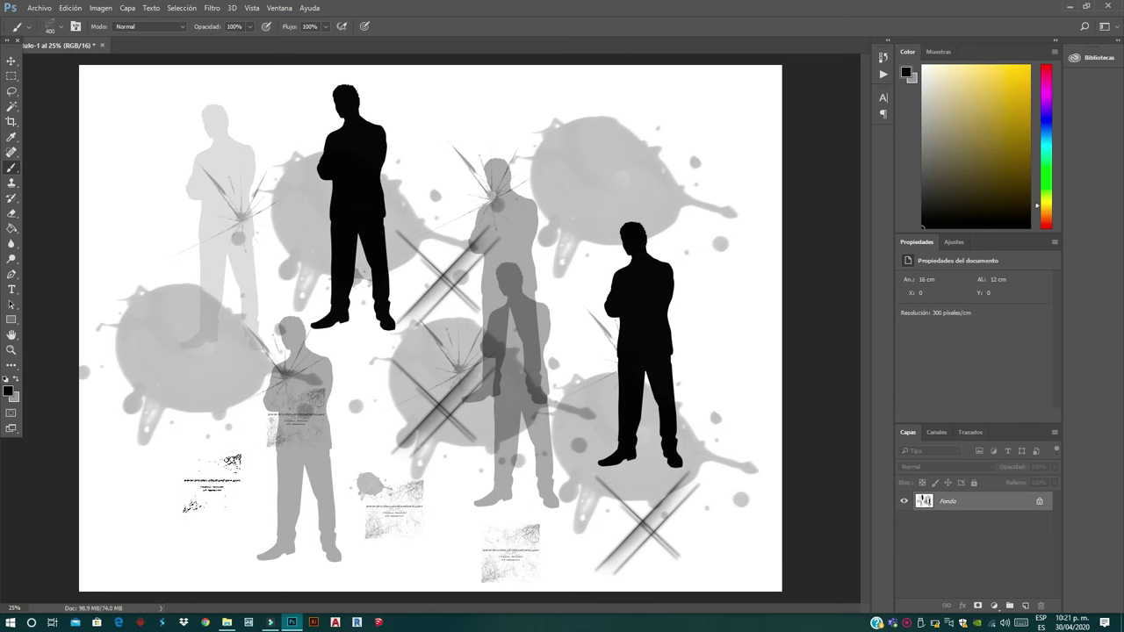
drag(199, 515, 171, 363)
mouse_move(606, 435)
mouse_down()
mouse_move(606, 305)
mouse_move(541, 79)
mouse_up()
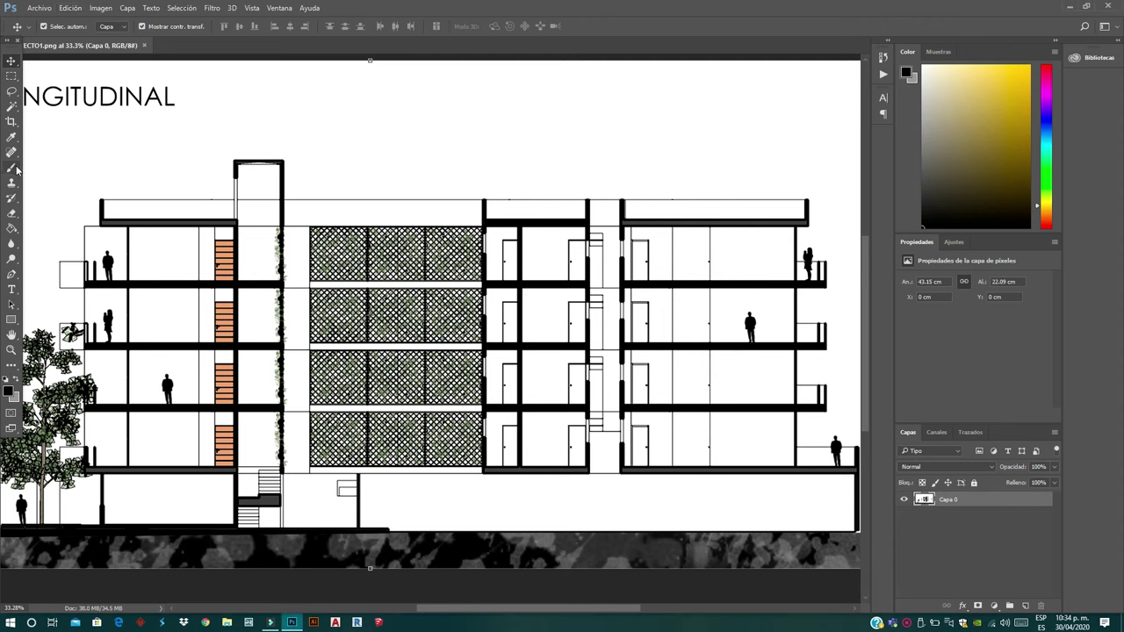
Select the Brush tool with the 2216 px woman silhouette preset.
click(12, 168)
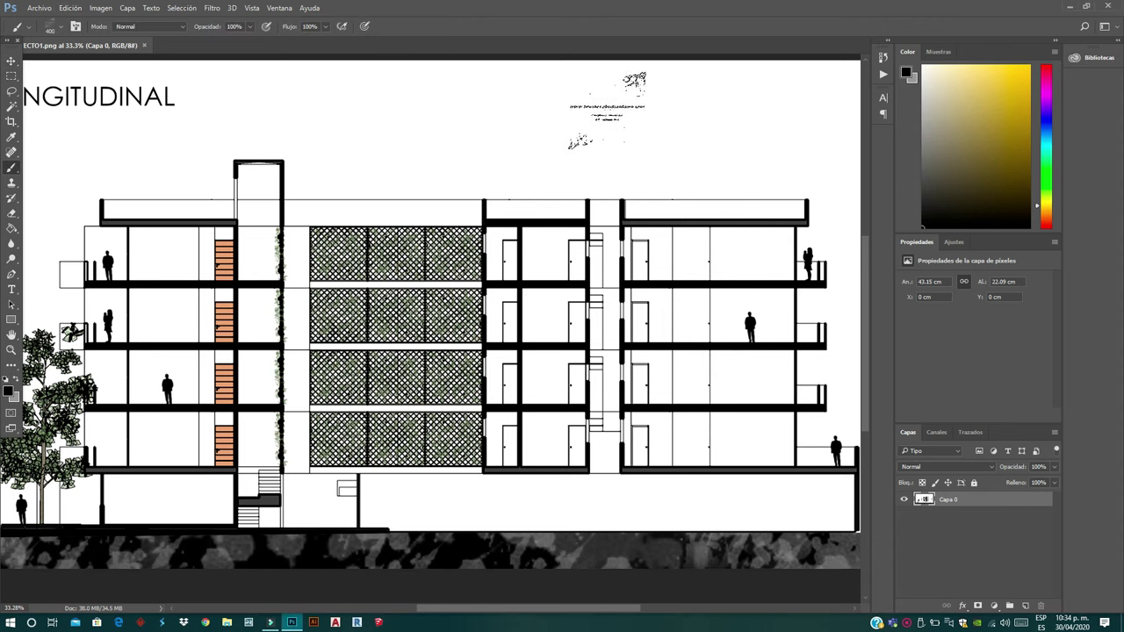
click(57, 31)
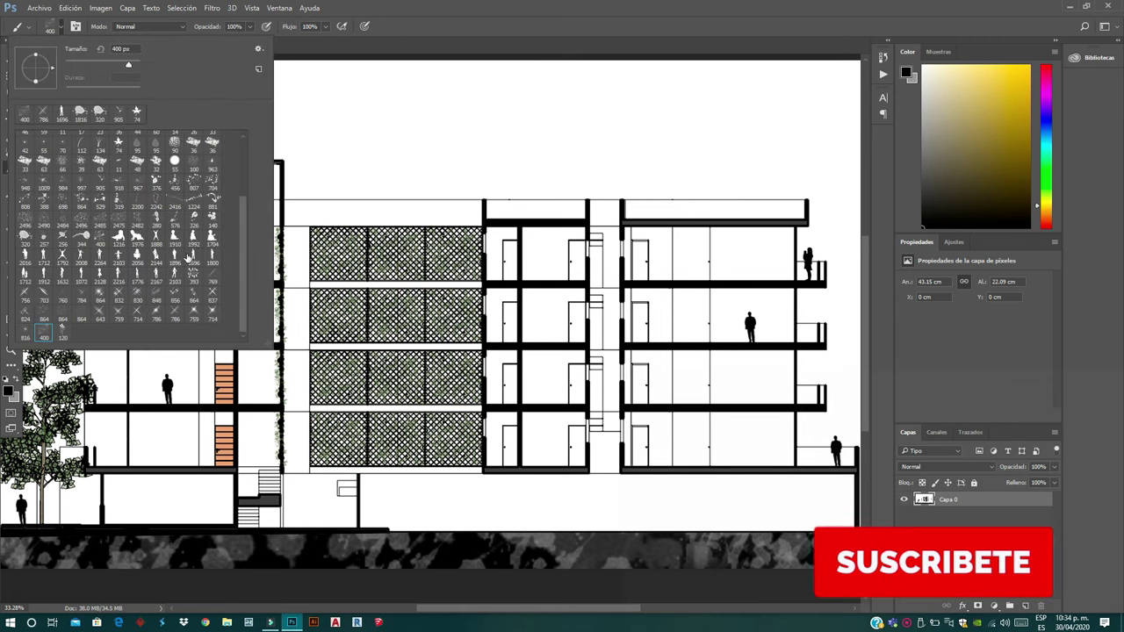
click(118, 274)
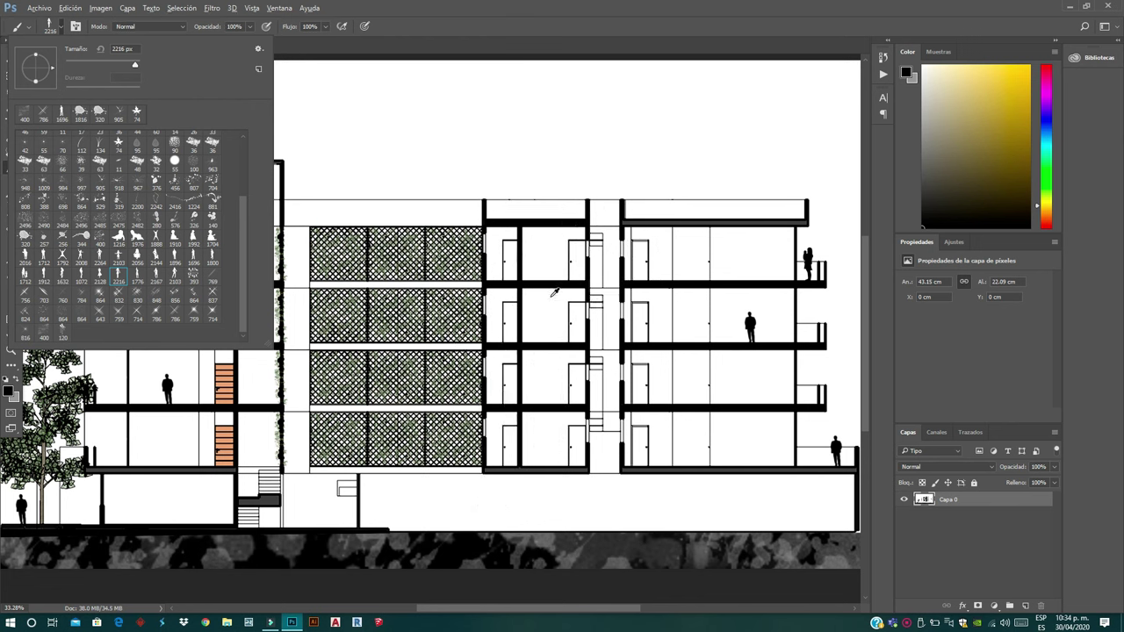
double_click(175, 160)
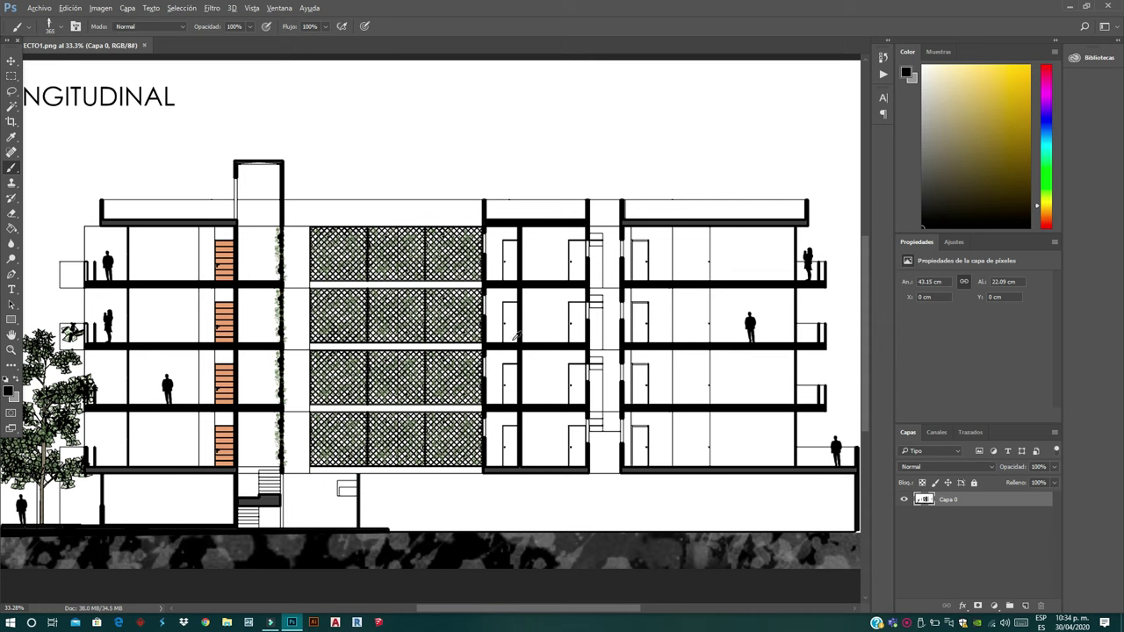
Size the silhouette brush to 180 px and stamp a black woman on the right block's upper floor.
scroll(577, 369, up, 2)
scroll(562, 360, up, 2)
scroll(544, 351, up, 2)
scroll(531, 342, up, 1)
scroll(527, 268, up, 1)
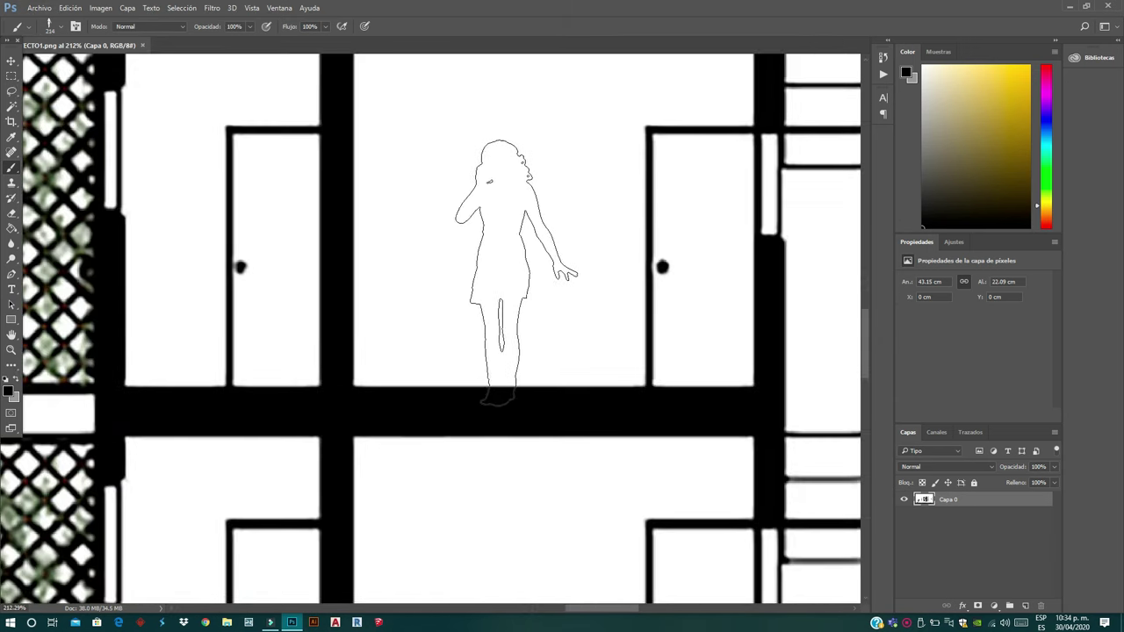
drag(516, 252, 526, 252)
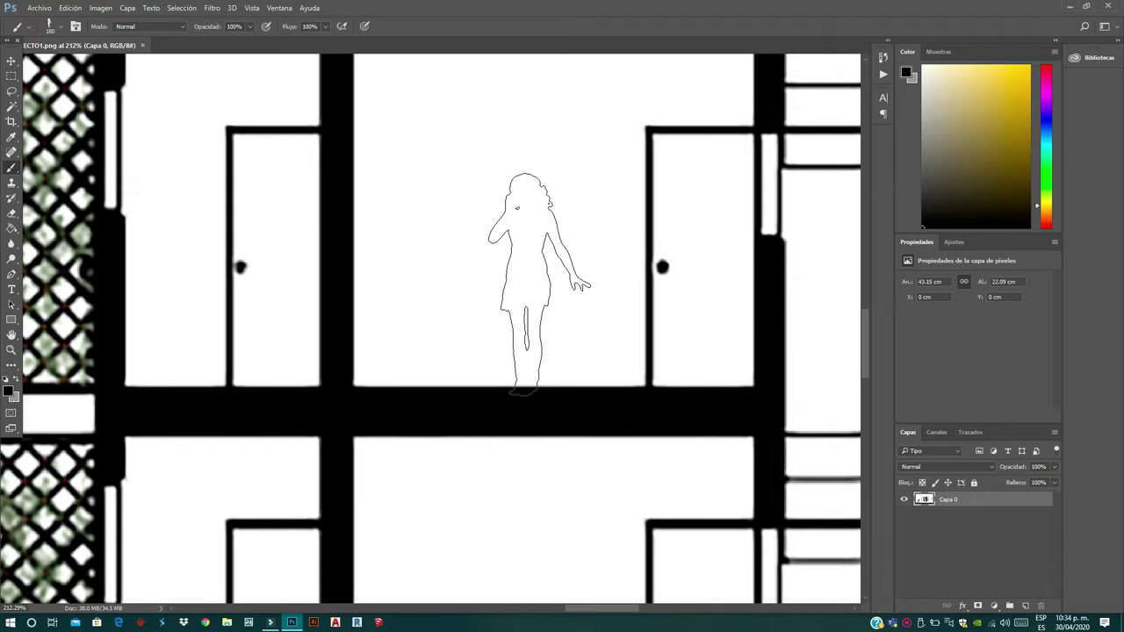
click(539, 283)
Stamp a second black woman silhouette beside the figure in the left block.
scroll(461, 217, down, 6)
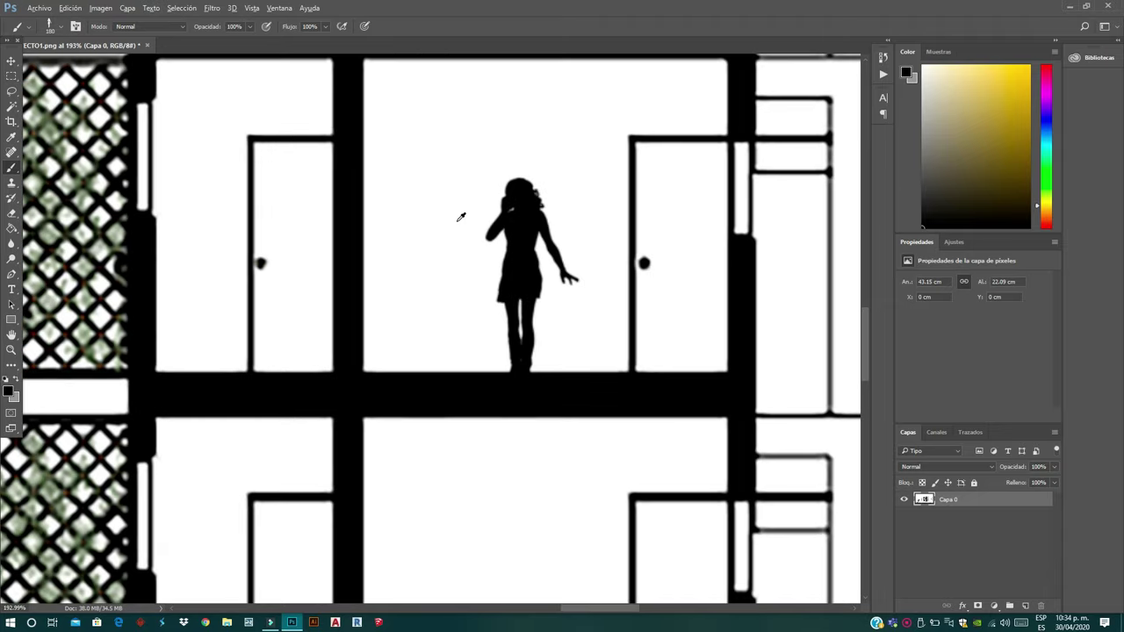
scroll(460, 217, down, 3)
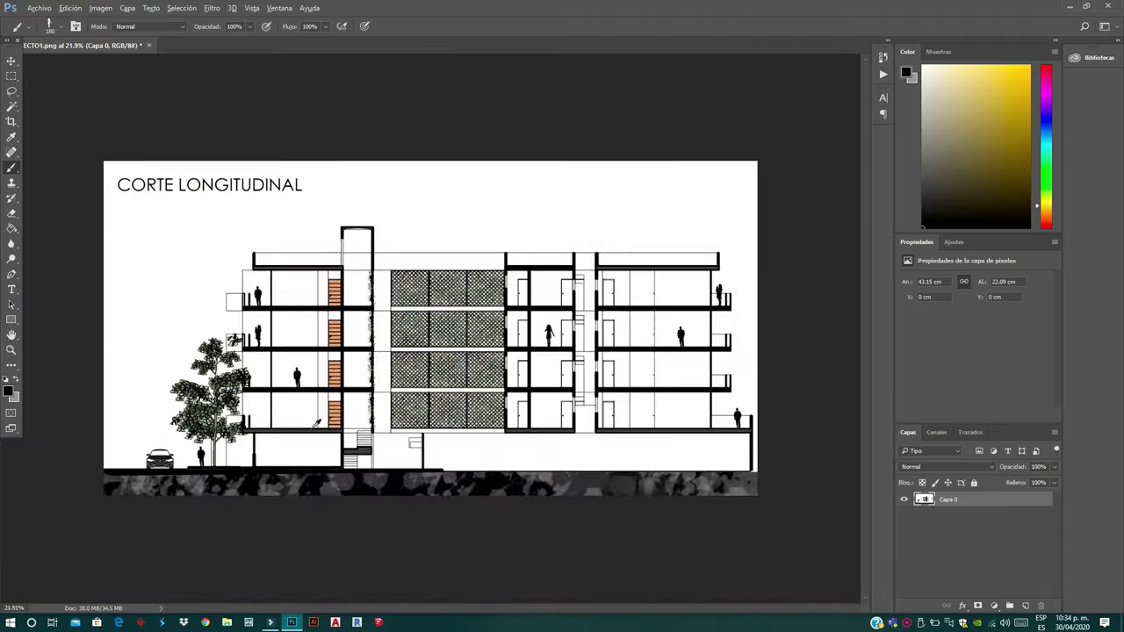
scroll(266, 318, up, 3)
scroll(266, 318, up, 2)
scroll(266, 318, up, 2)
scroll(238, 301, up, 1)
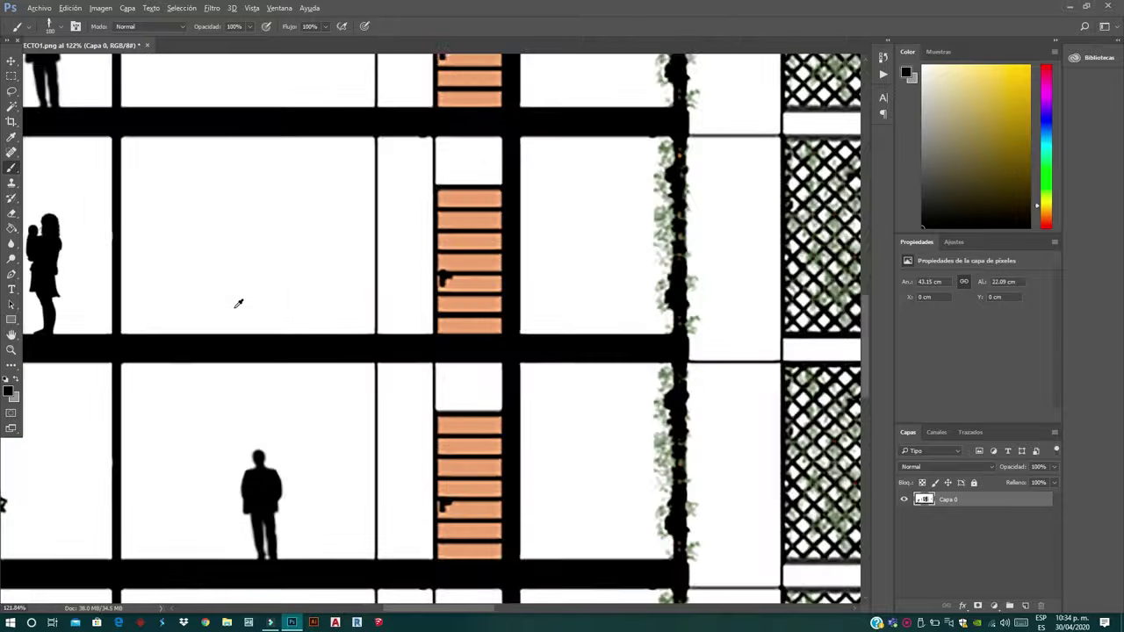
click(259, 271)
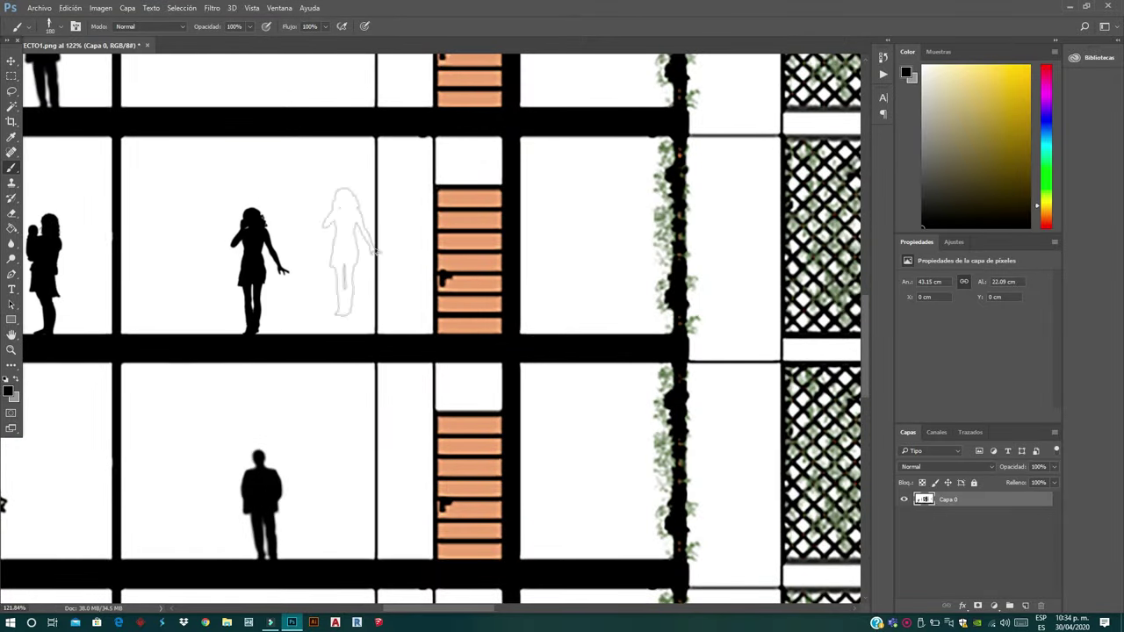
scroll(444, 242, down, 1)
scroll(447, 239, down, 1)
scroll(455, 235, down, 2)
scroll(455, 235, down, 2)
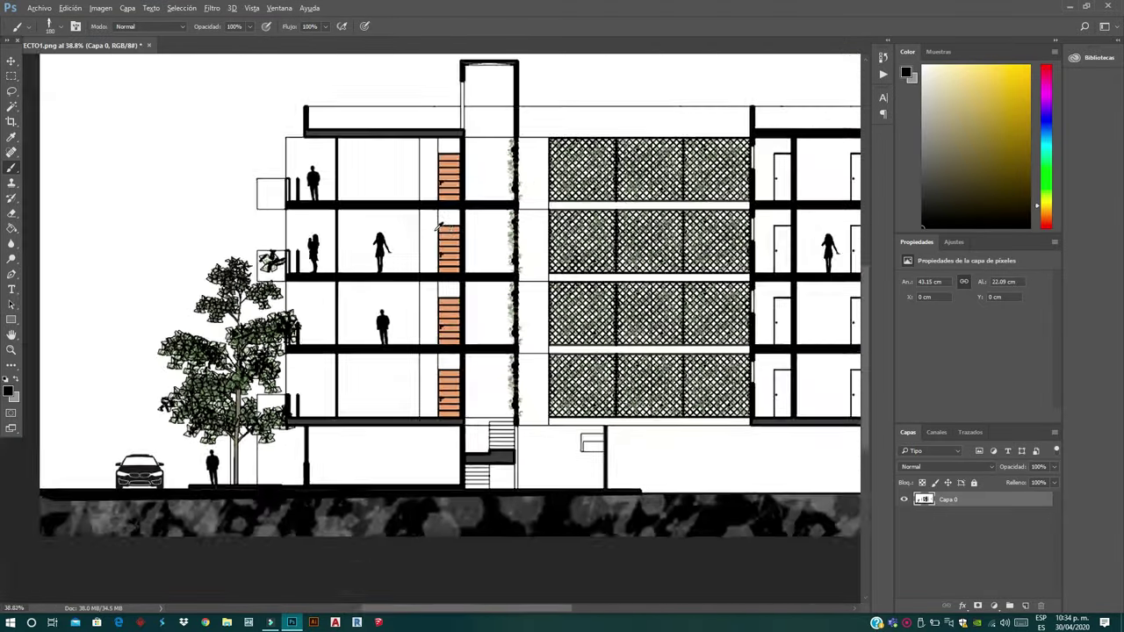
scroll(405, 237, down, 2)
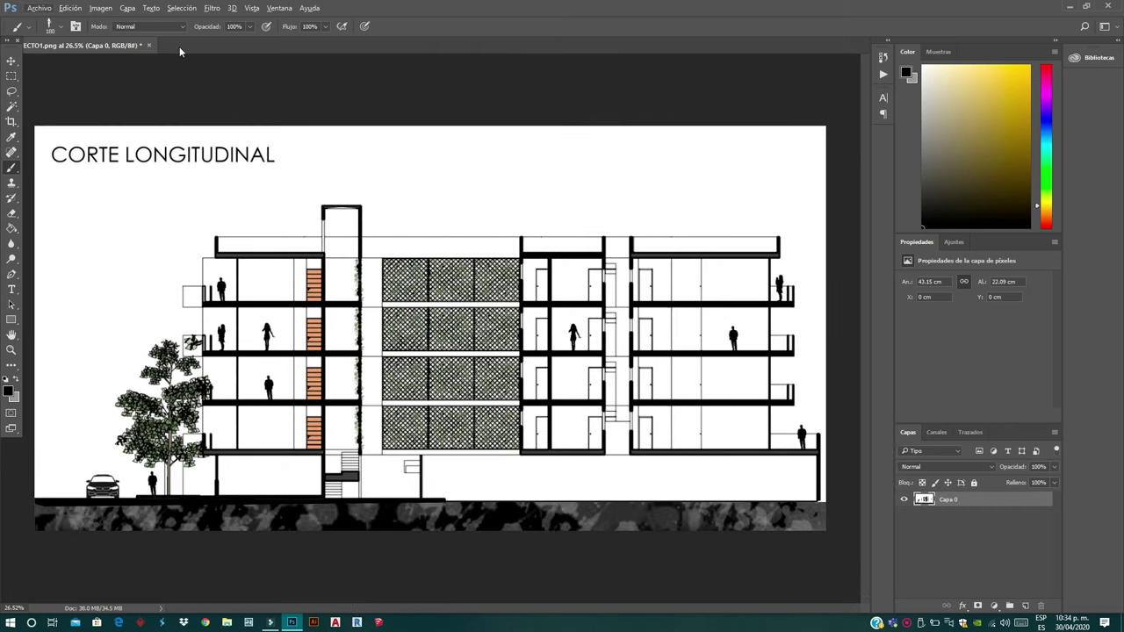
Load Tree Silhou Set.abr from PINCELES 4 > ARBOLES Y VEGETACION with Cargar pinceles.
click(64, 29)
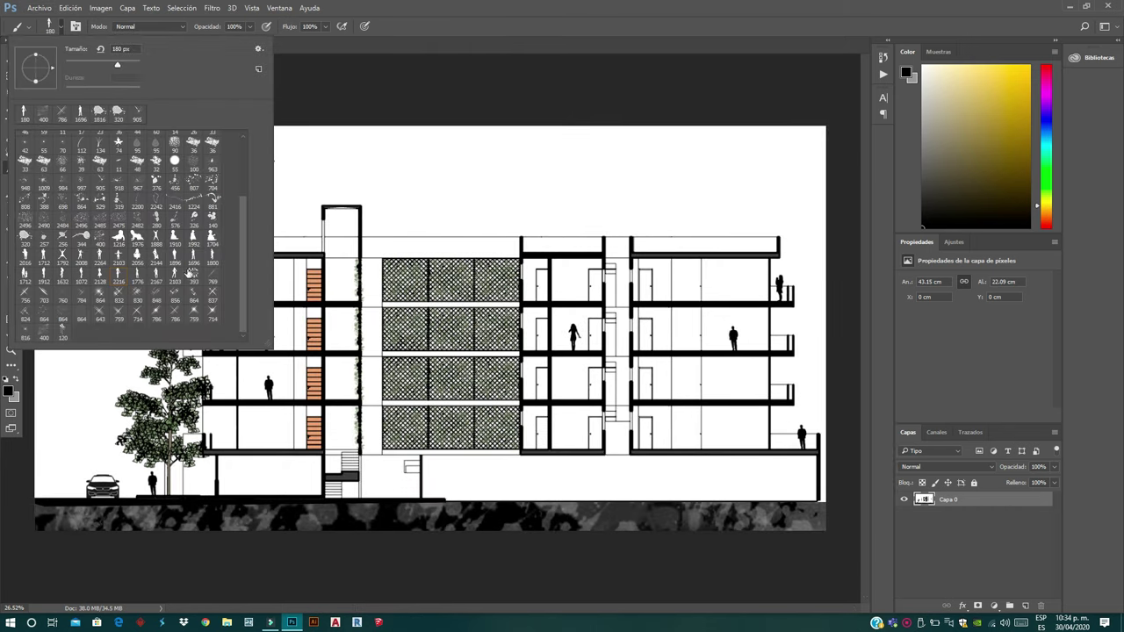
scroll(188, 273, up, 3)
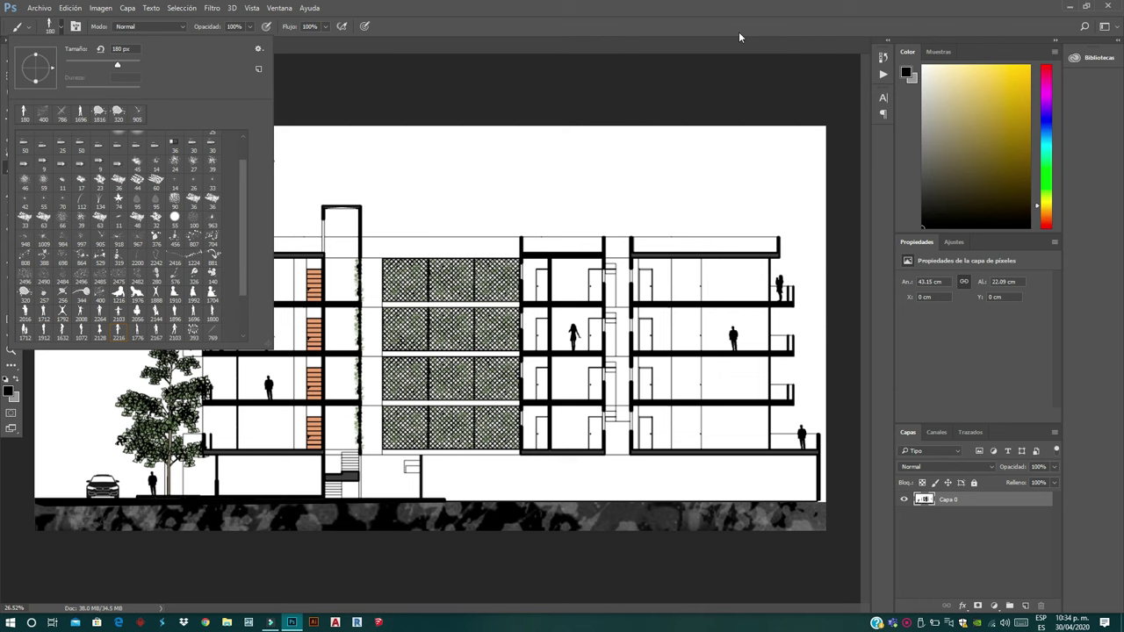
click(259, 49)
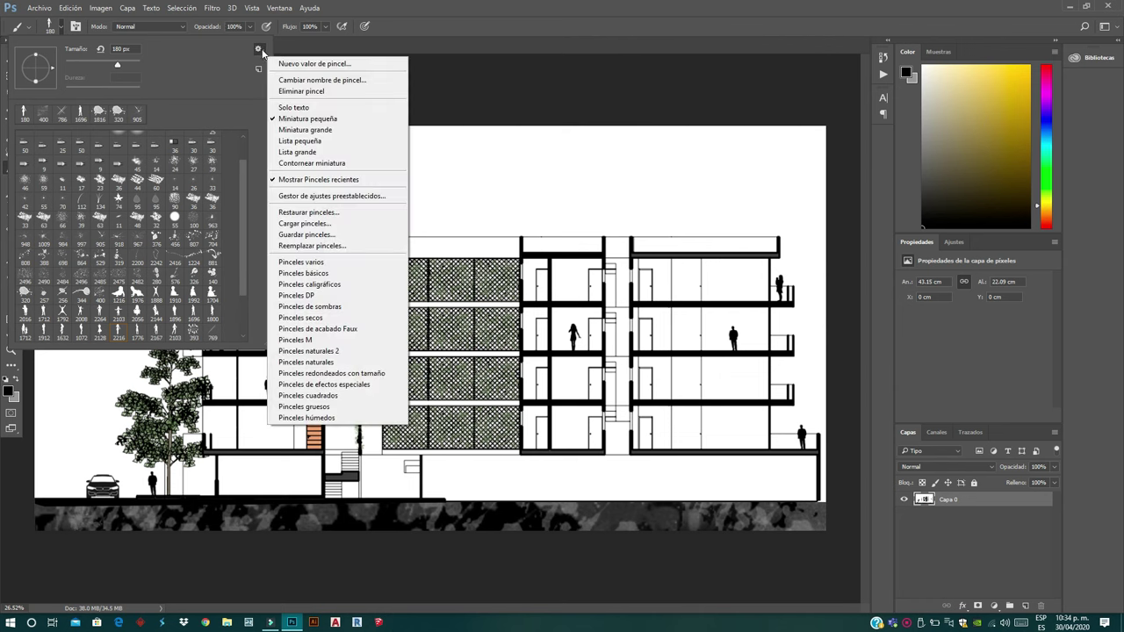
click(312, 223)
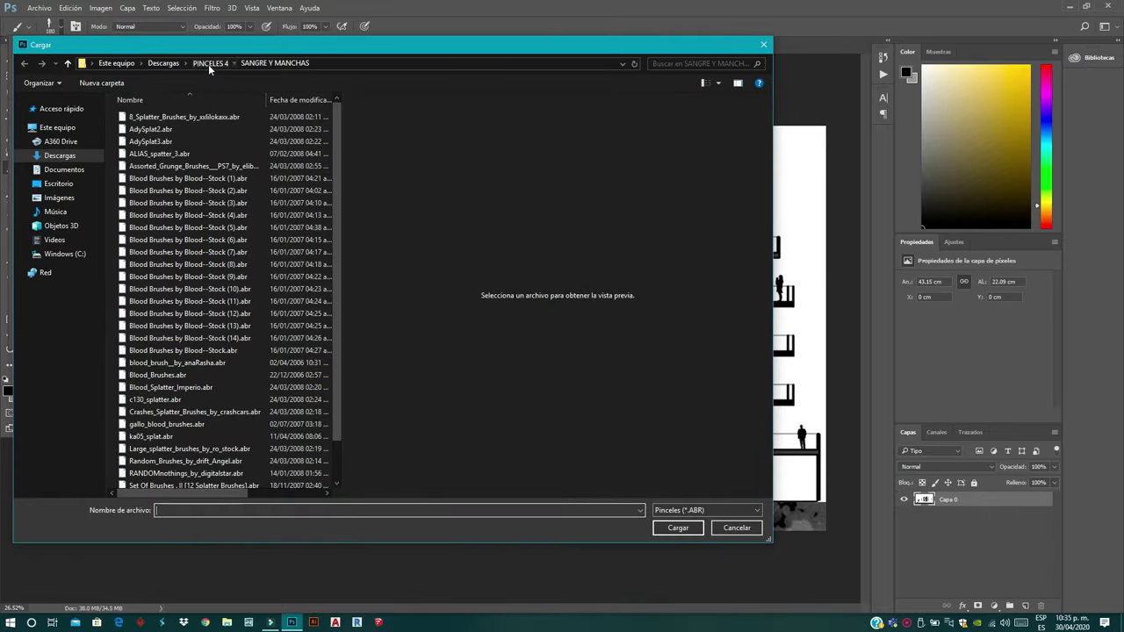
click(210, 64)
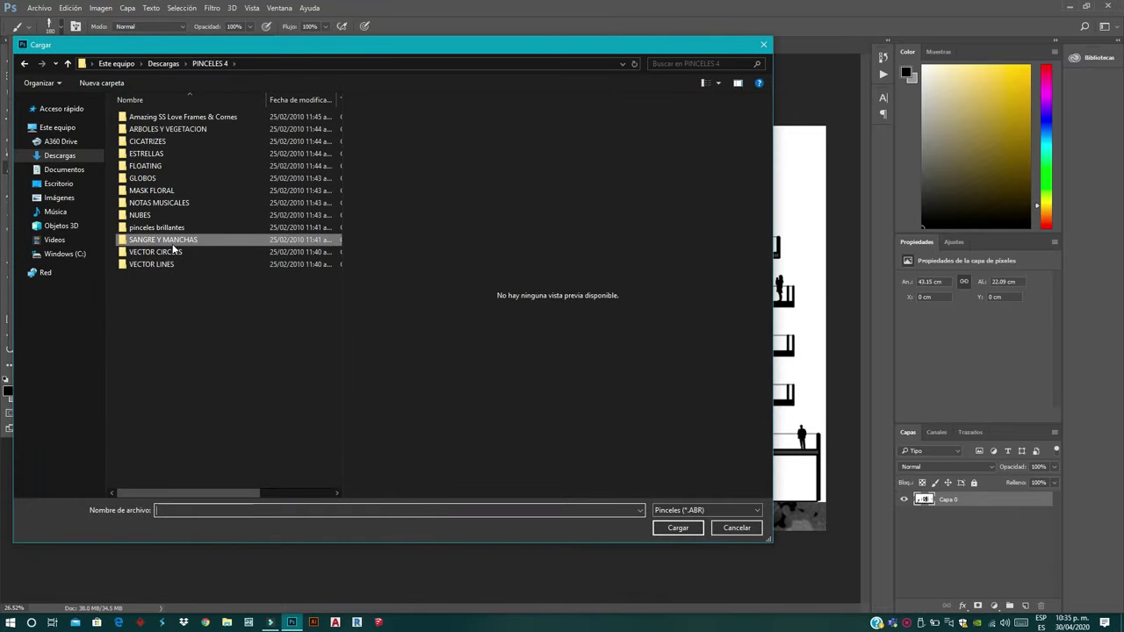
click(176, 129)
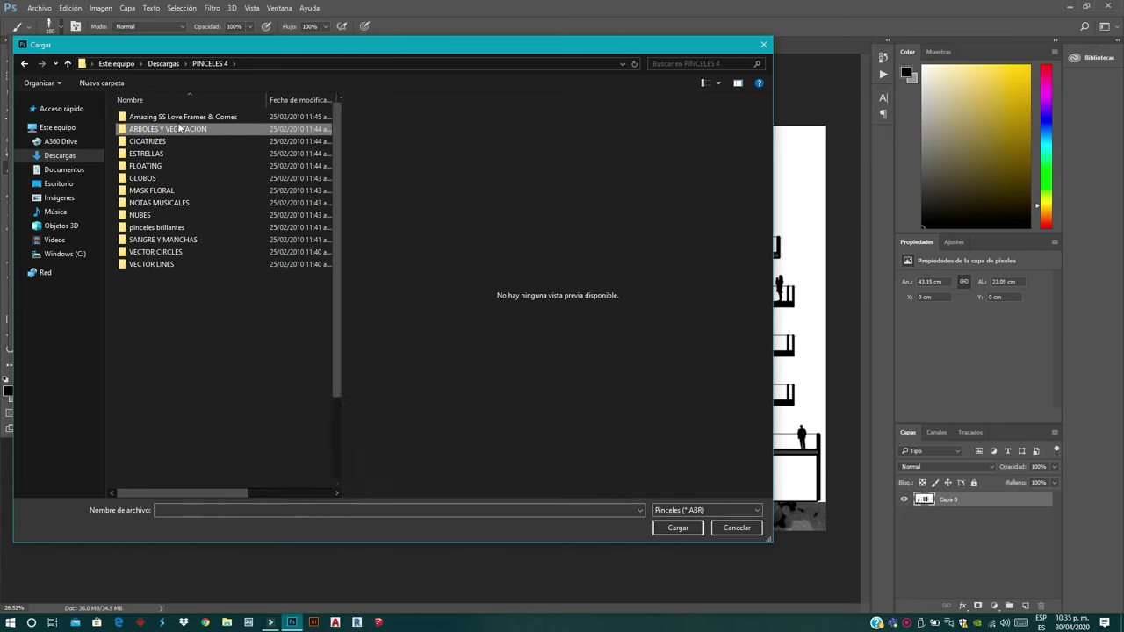
double_click(179, 129)
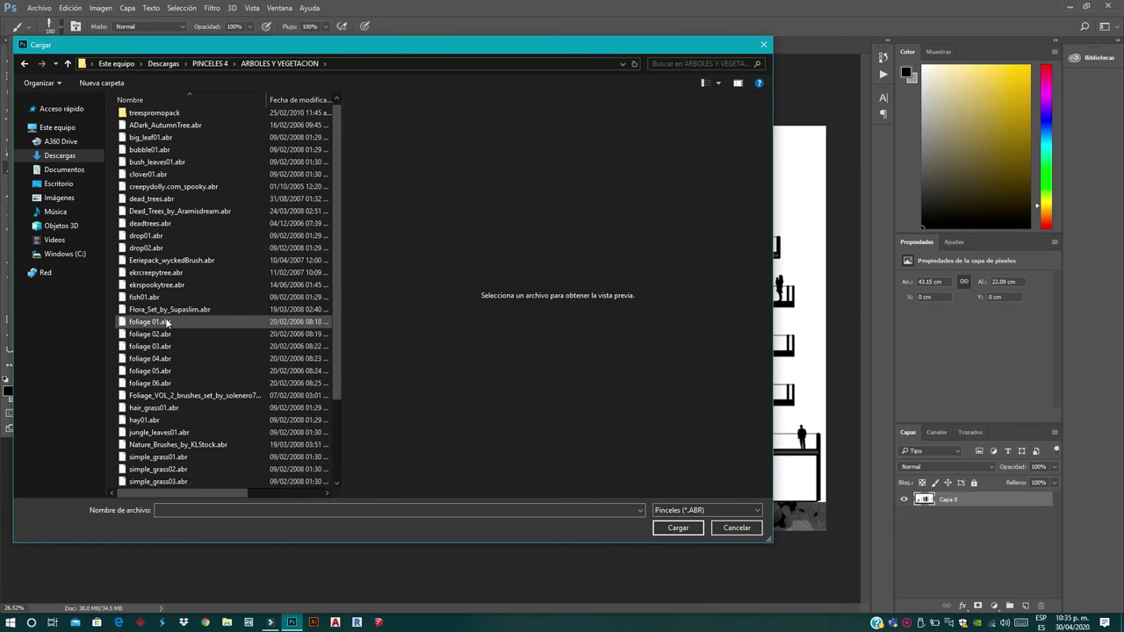
scroll(167, 321, down, 3)
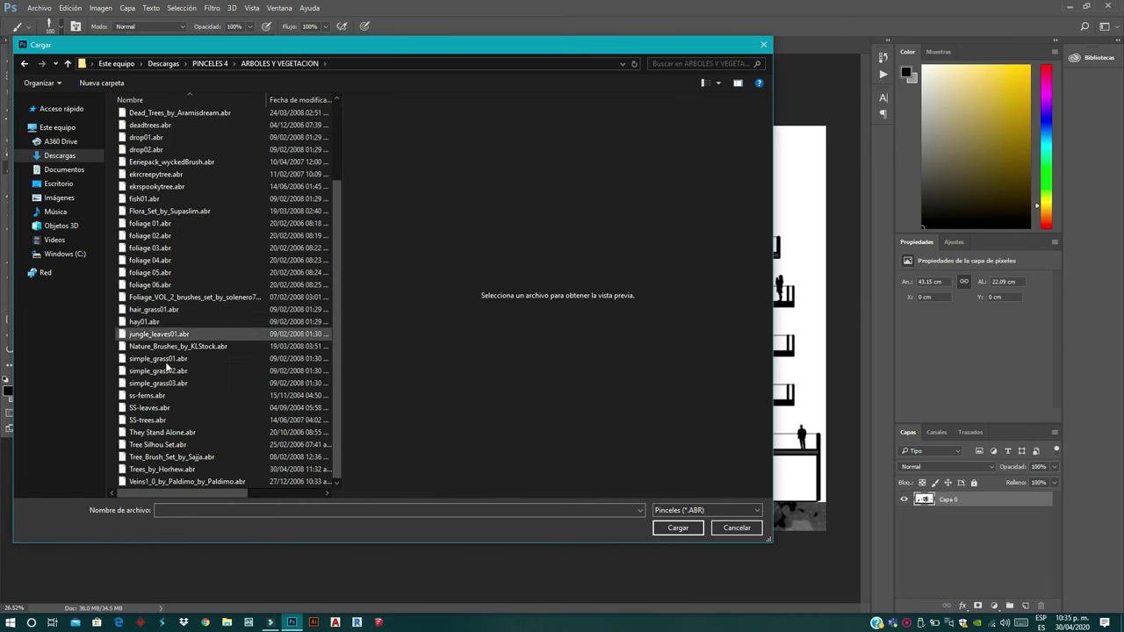
click(166, 446)
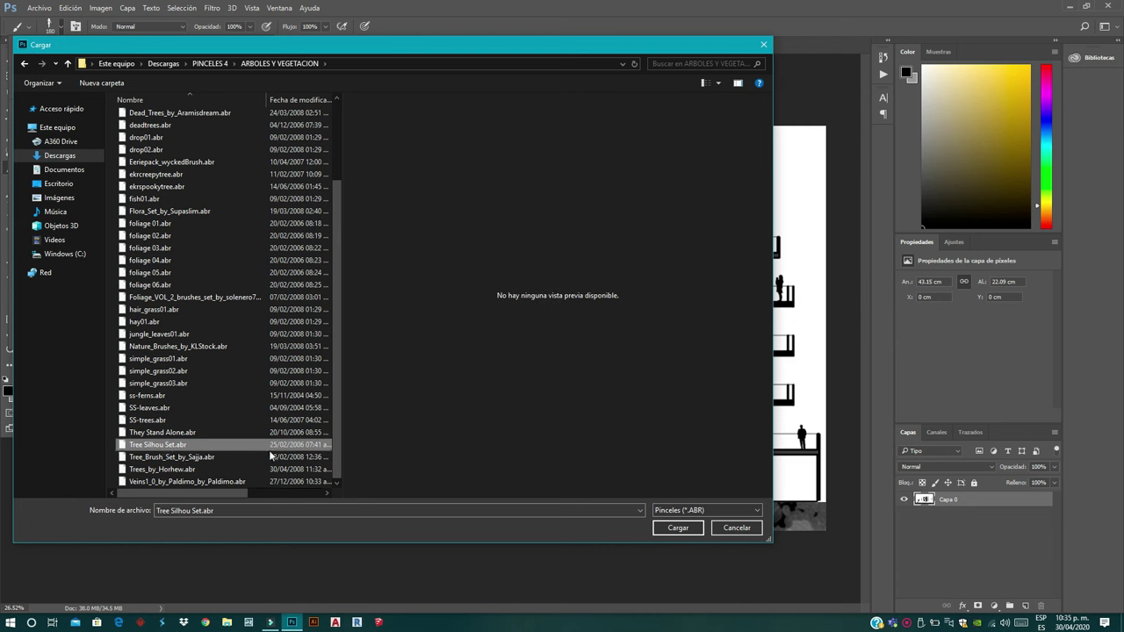
click(669, 530)
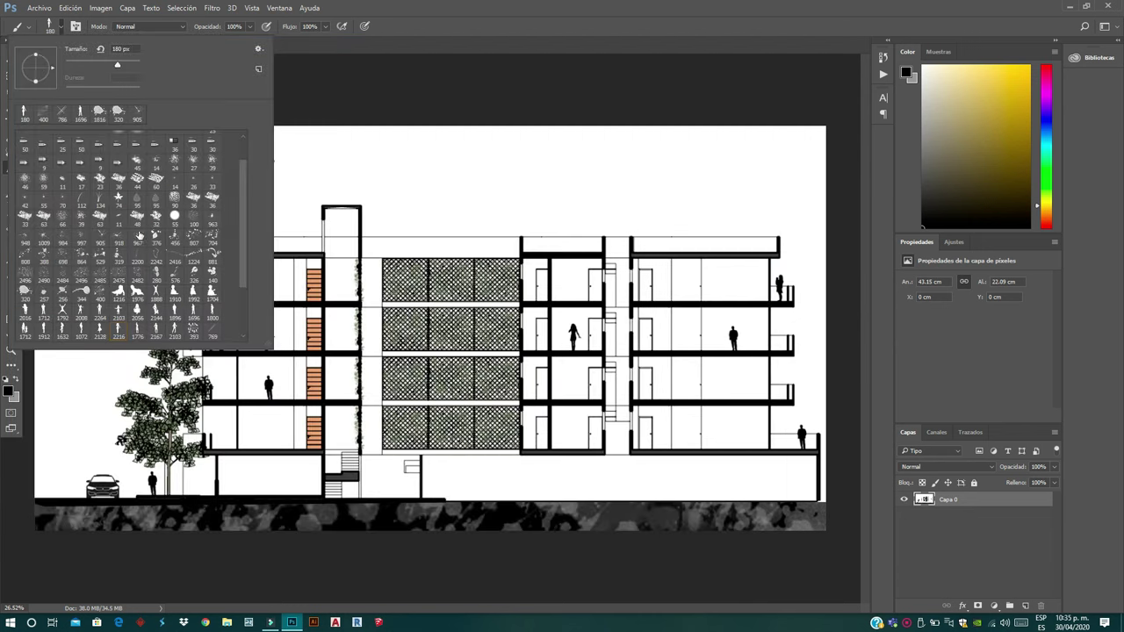
Select the new tree silhouette brush, size it to 40 px and set opacity to 78%.
scroll(139, 236, down, 3)
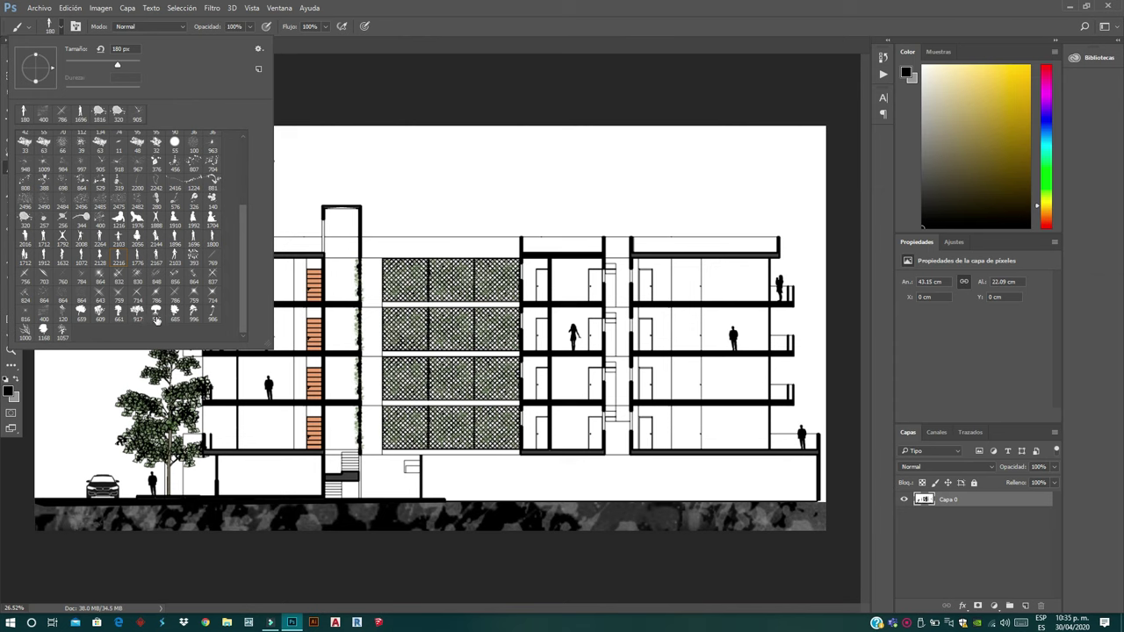
click(99, 312)
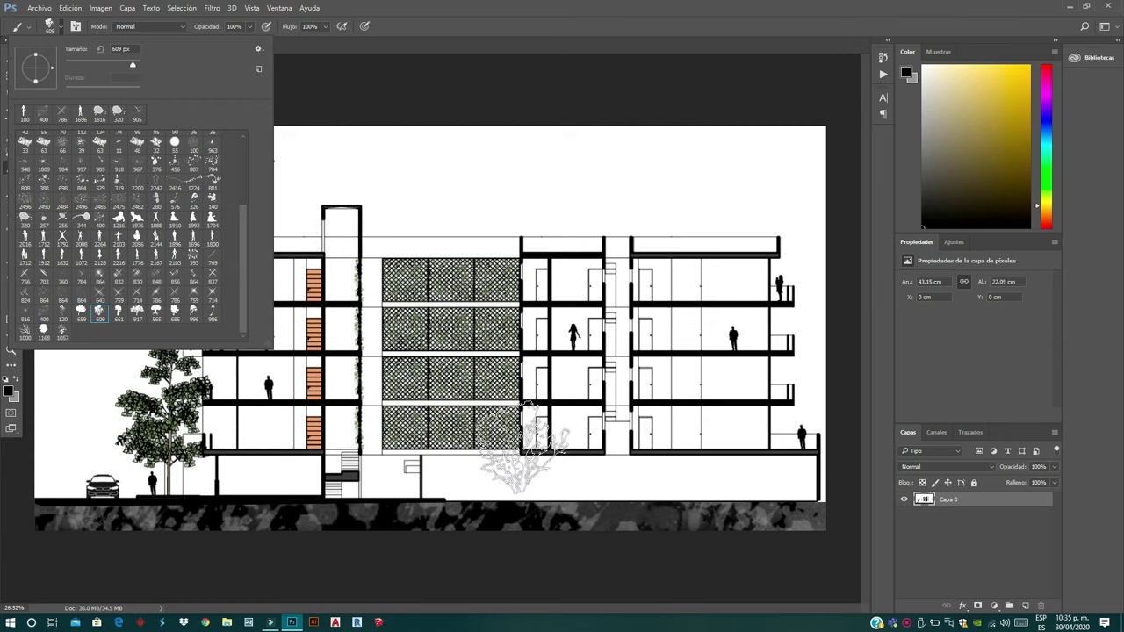
scroll(197, 512, up, 1)
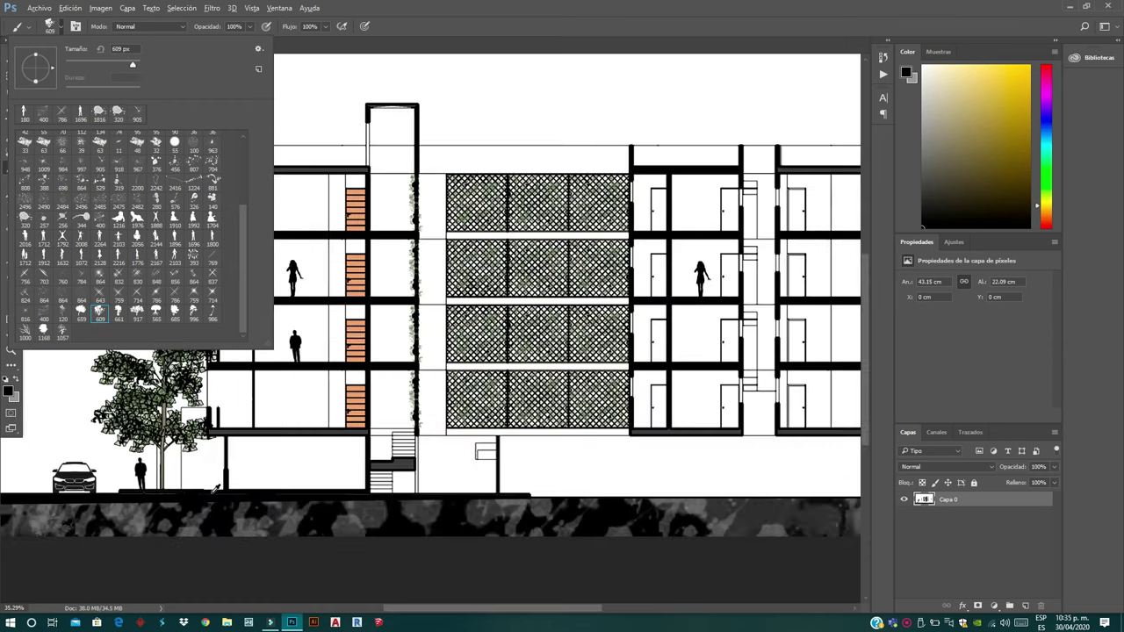
scroll(244, 492, up, 2)
scroll(527, 474, up, 1)
scroll(601, 476, up, 1)
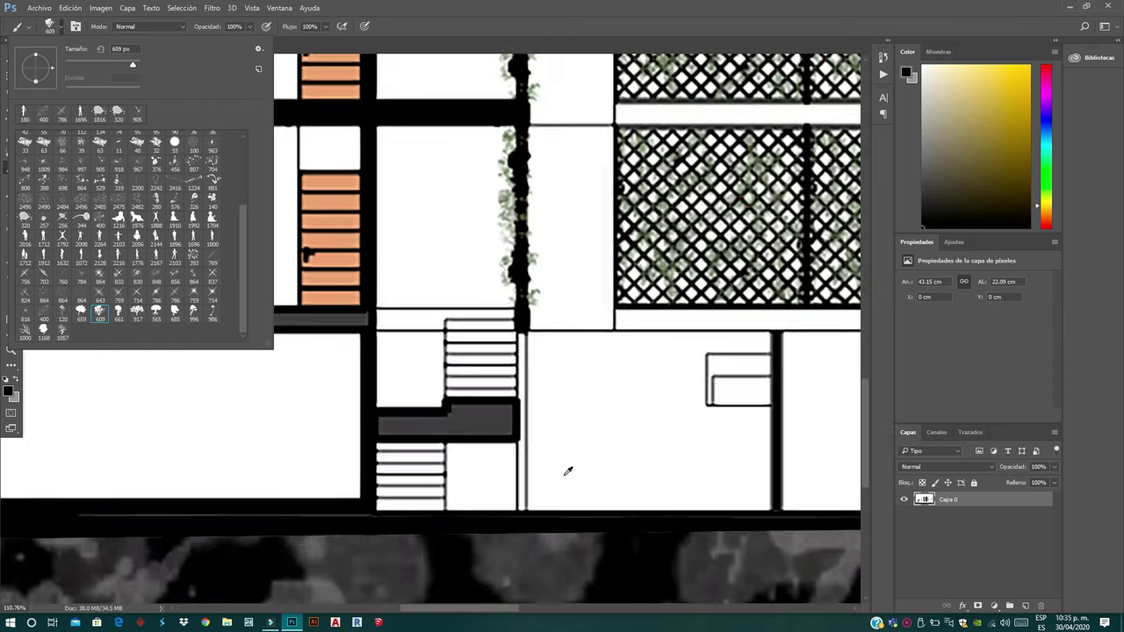
drag(621, 418, 457, 459)
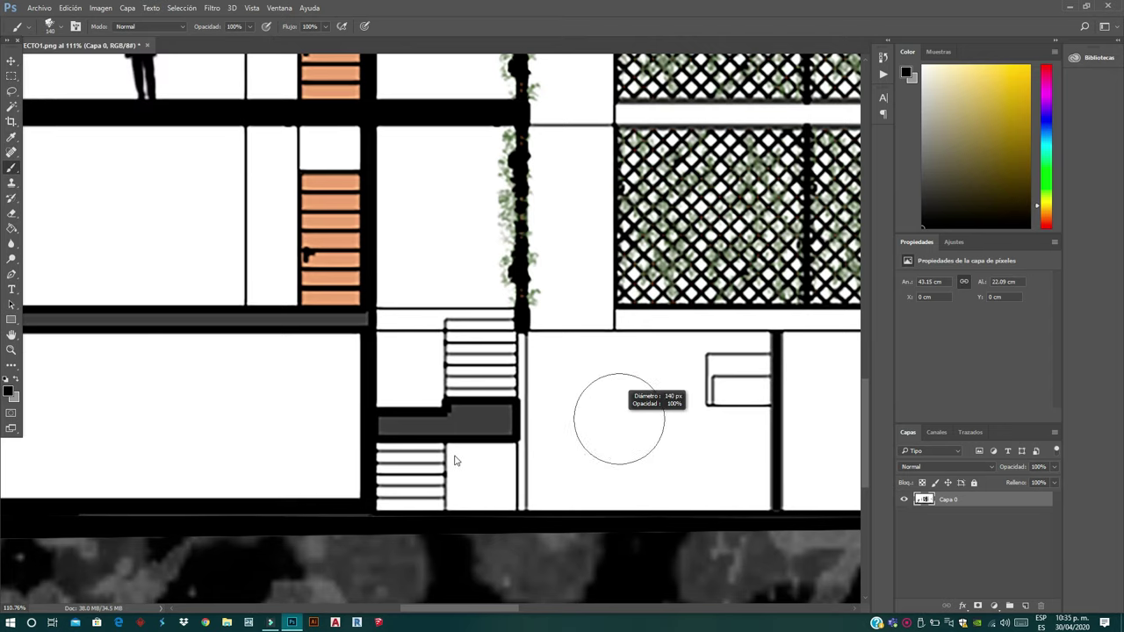
mouse_move(585, 464)
mouse_down()
mouse_move(556, 469)
mouse_move(556, 483)
mouse_up()
key(7)
key(8)
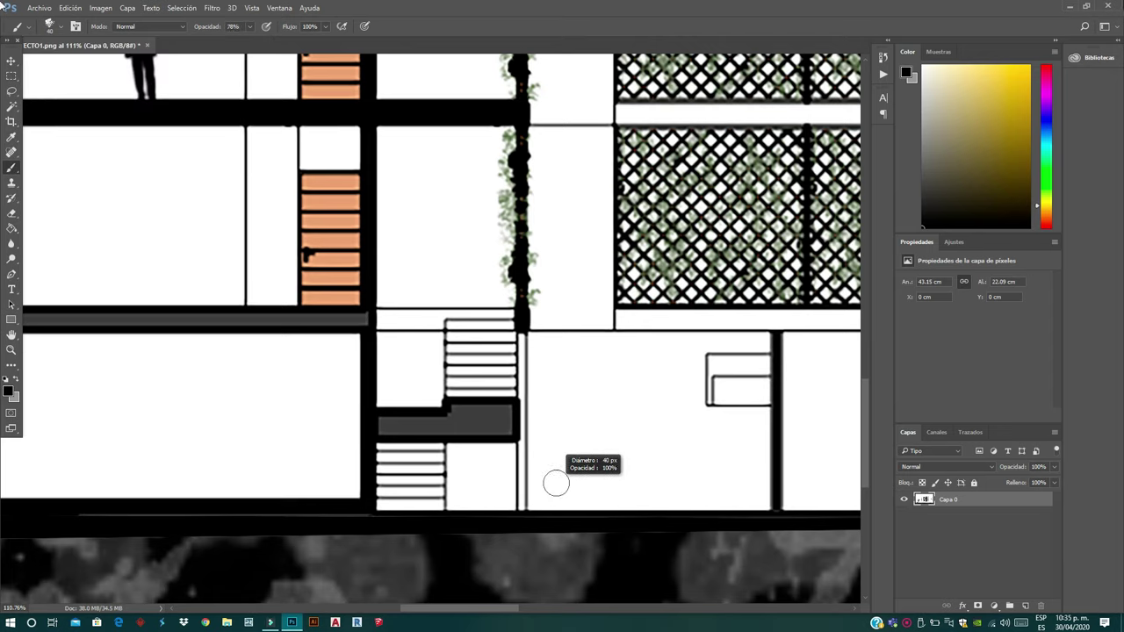
Dismiss the save prompt, resize the brush to 103 px, and pick light green 87c975 as background colour.
click(1110, 6)
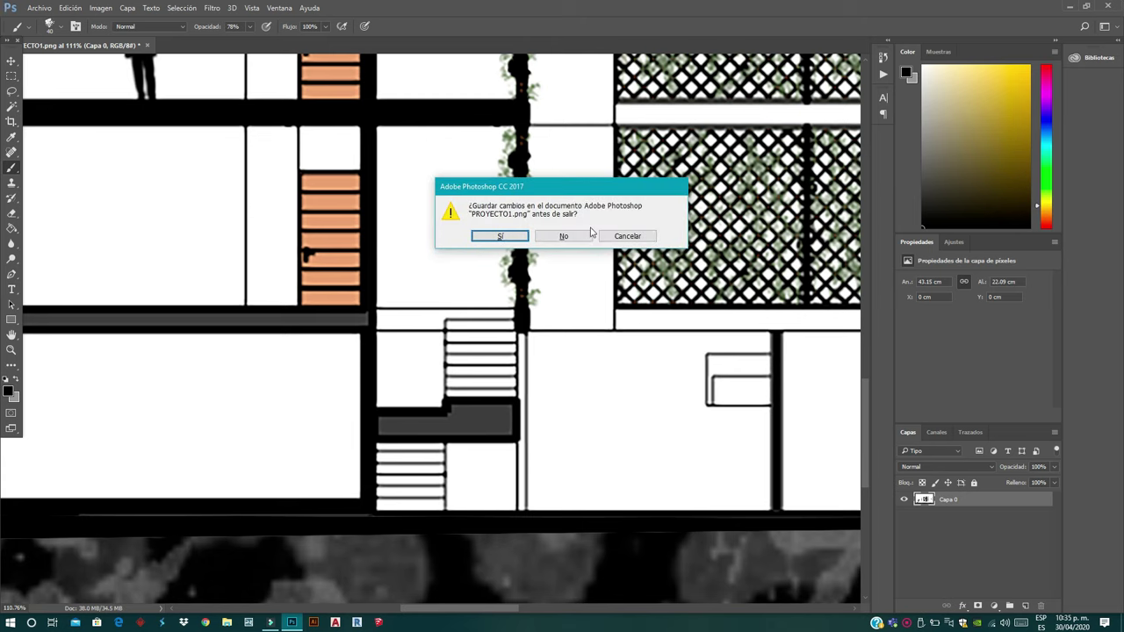
key(Escape)
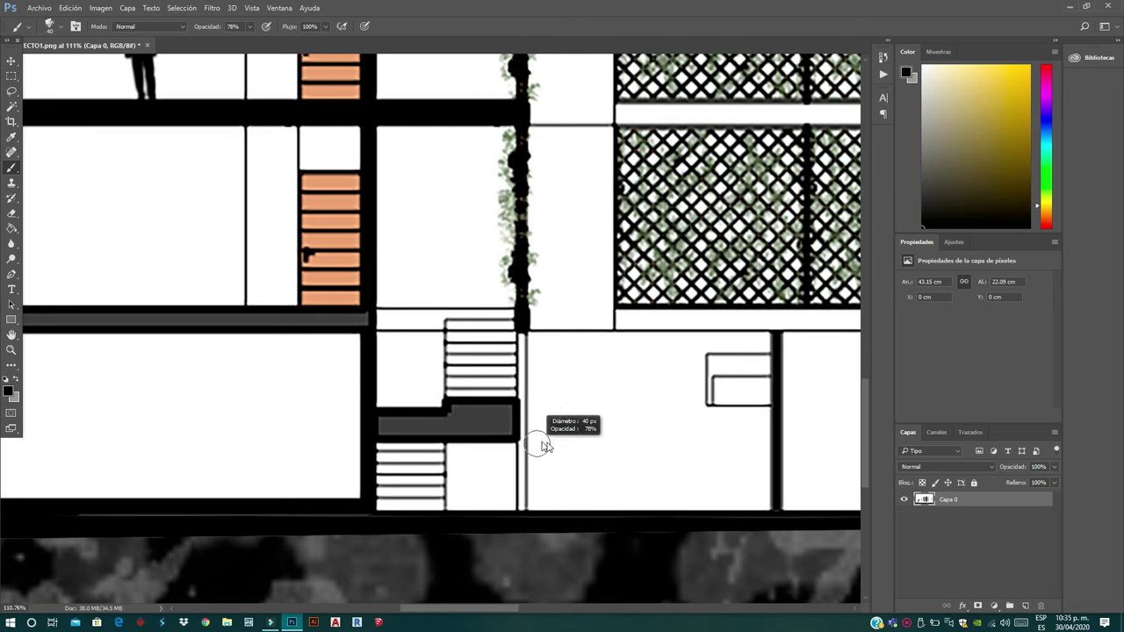
drag(589, 447, 572, 445)
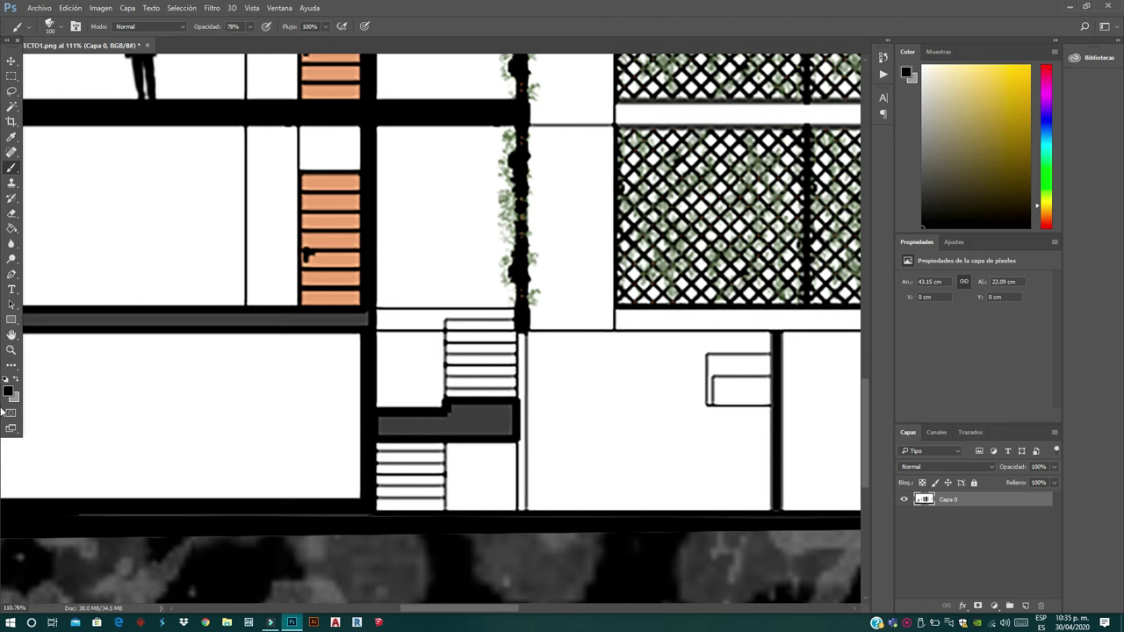
click(14, 399)
mouse_move(479, 287)
mouse_down()
mouse_move(514, 247)
mouse_move(495, 185)
mouse_up()
Confirm light green as the background colour and stamp a dark tree on the ground floor.
click(568, 266)
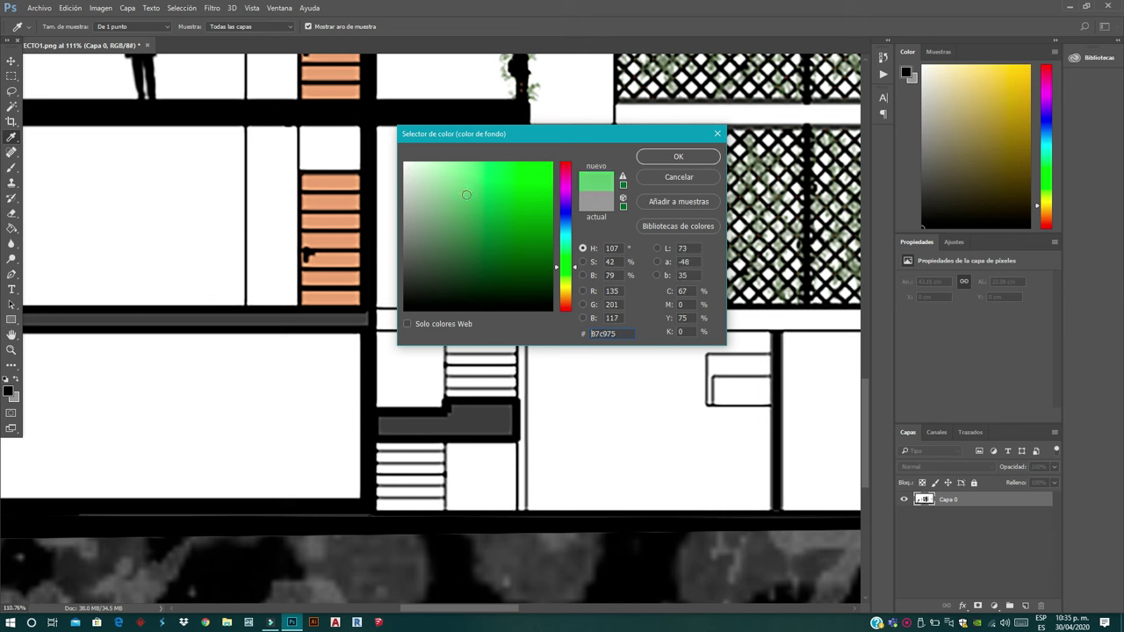
click(669, 161)
click(551, 478)
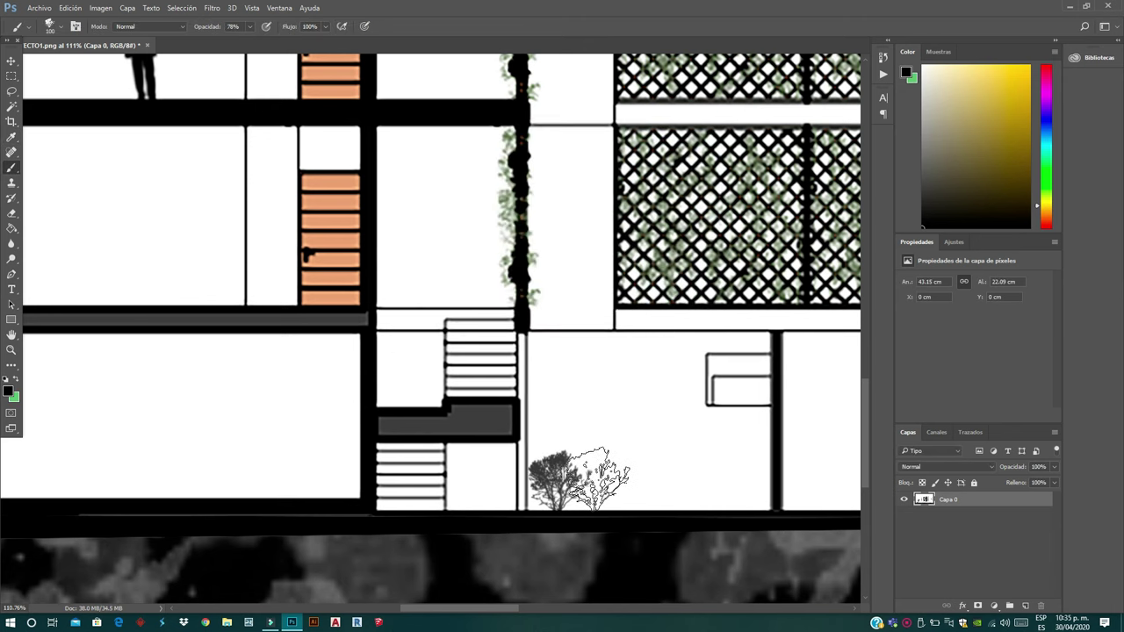
Swap to green and paint a row of light green trees rightward toward the column.
click(17, 379)
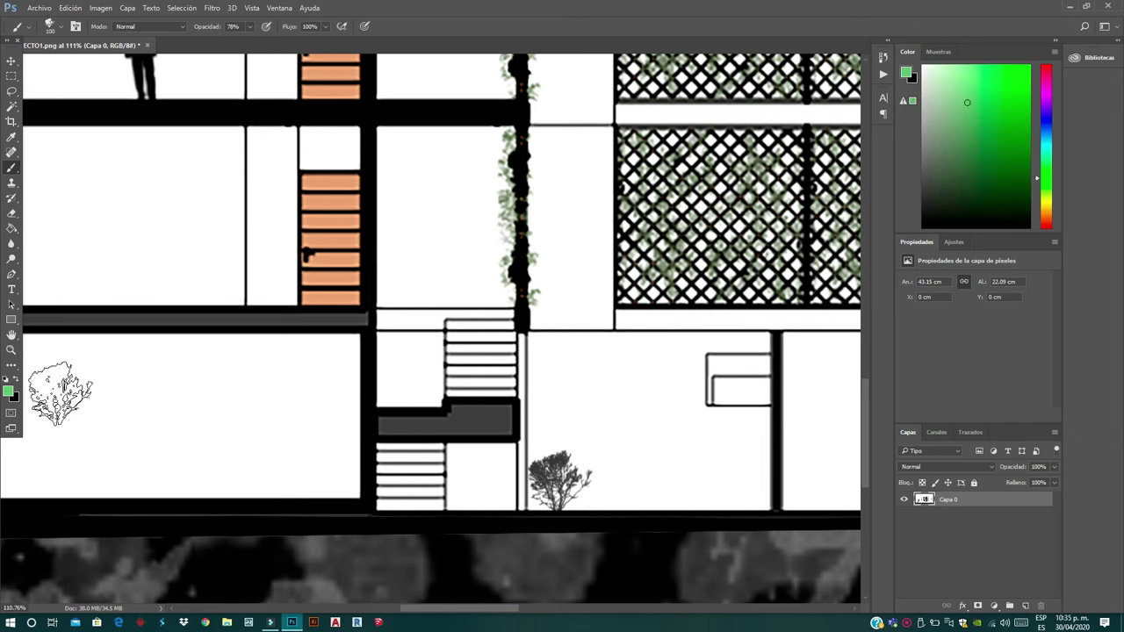
click(597, 478)
drag(611, 483, 708, 492)
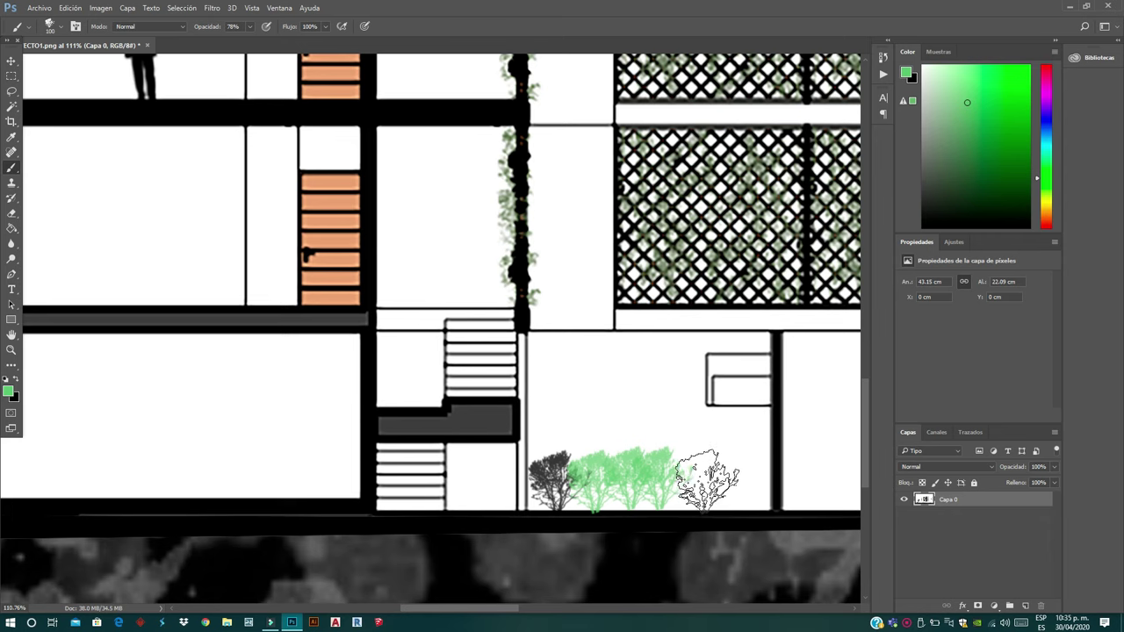
drag(708, 490, 742, 485)
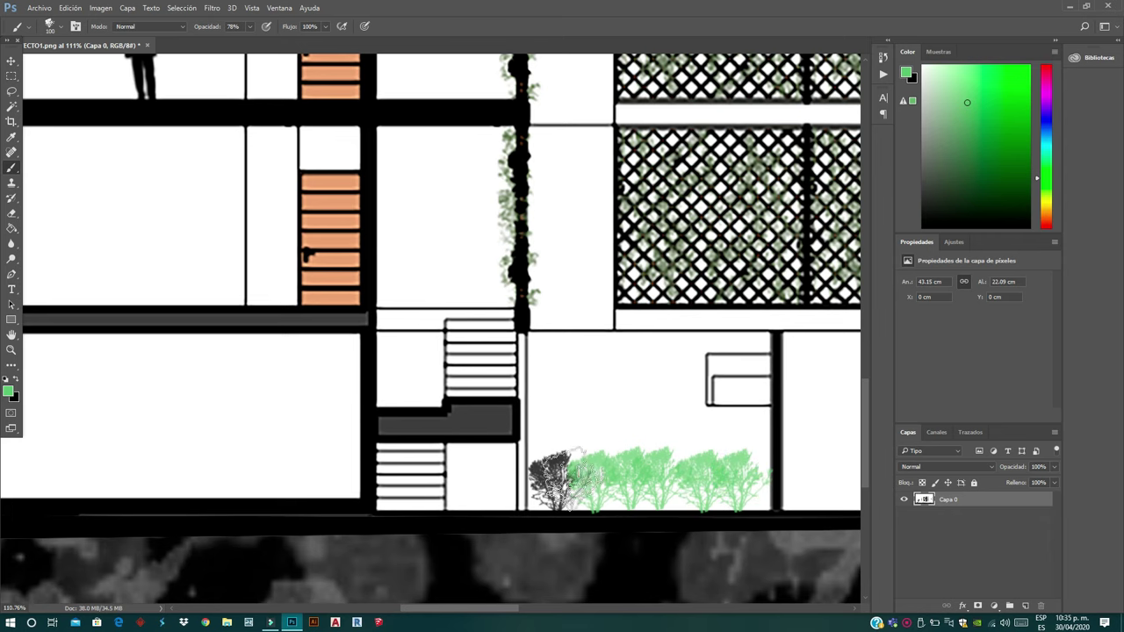
scroll(540, 487, down, 5)
scroll(483, 272, down, 2)
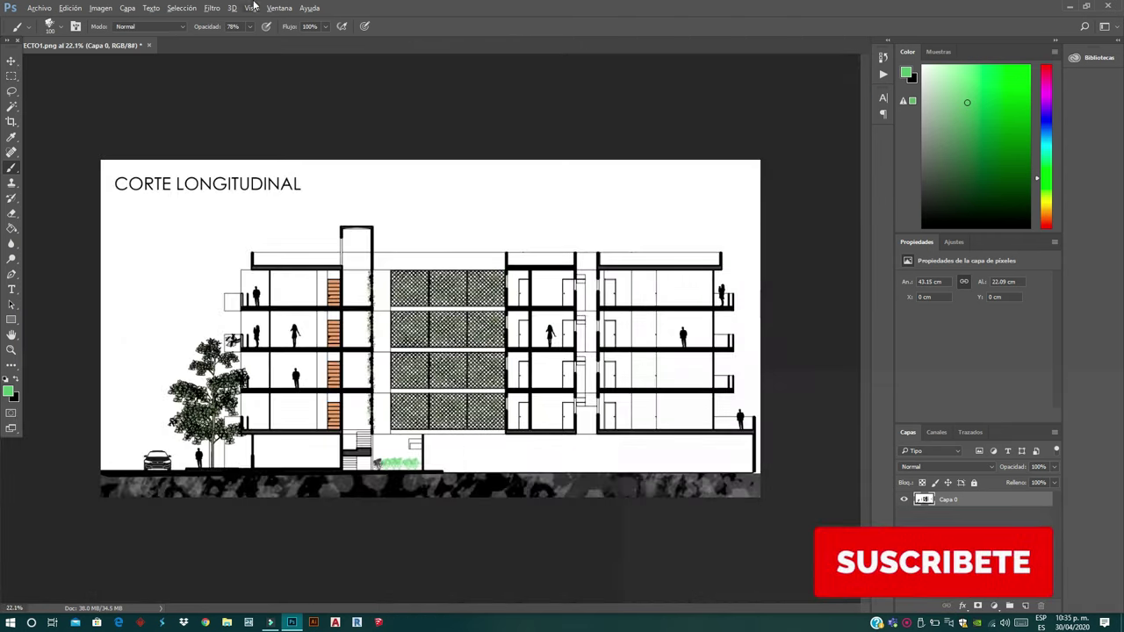
Load two tree and vegetation .abr brush sets into the brush presets.
click(60, 27)
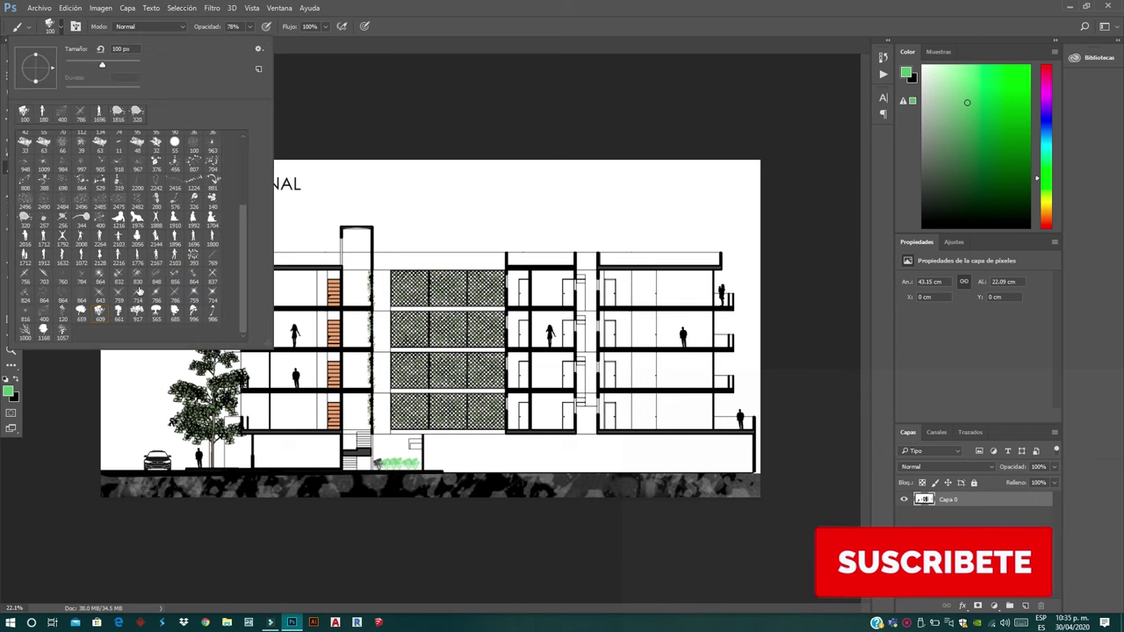
click(259, 48)
click(290, 211)
scroll(205, 395, down, 3)
double_click(205, 462)
click(258, 49)
click(290, 211)
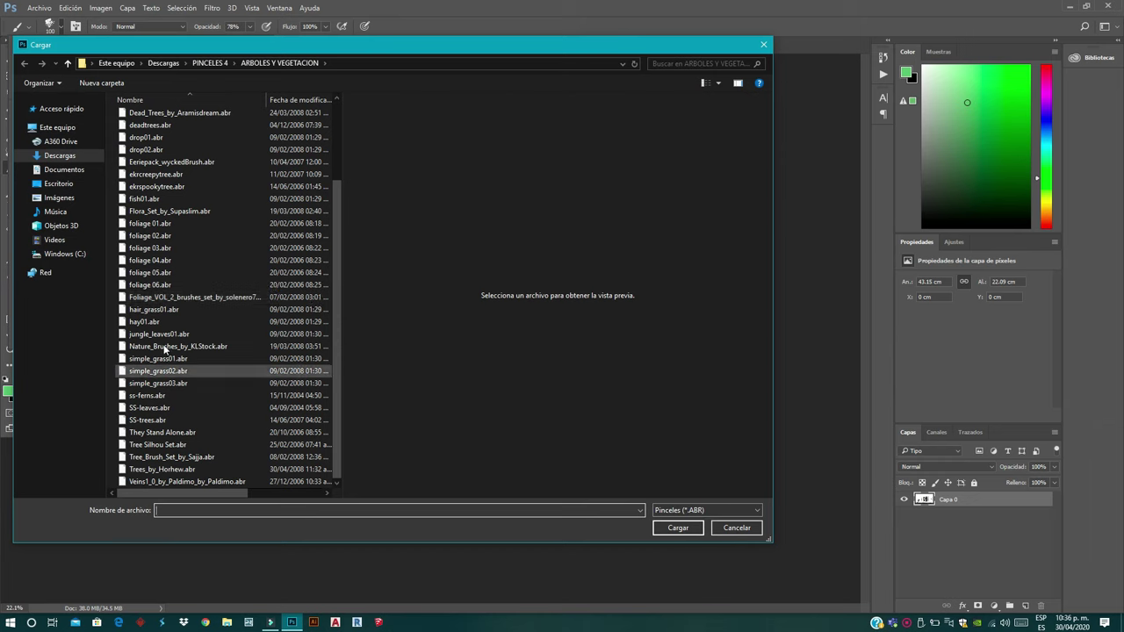
double_click(164, 457)
scroll(39, 332, down, 2)
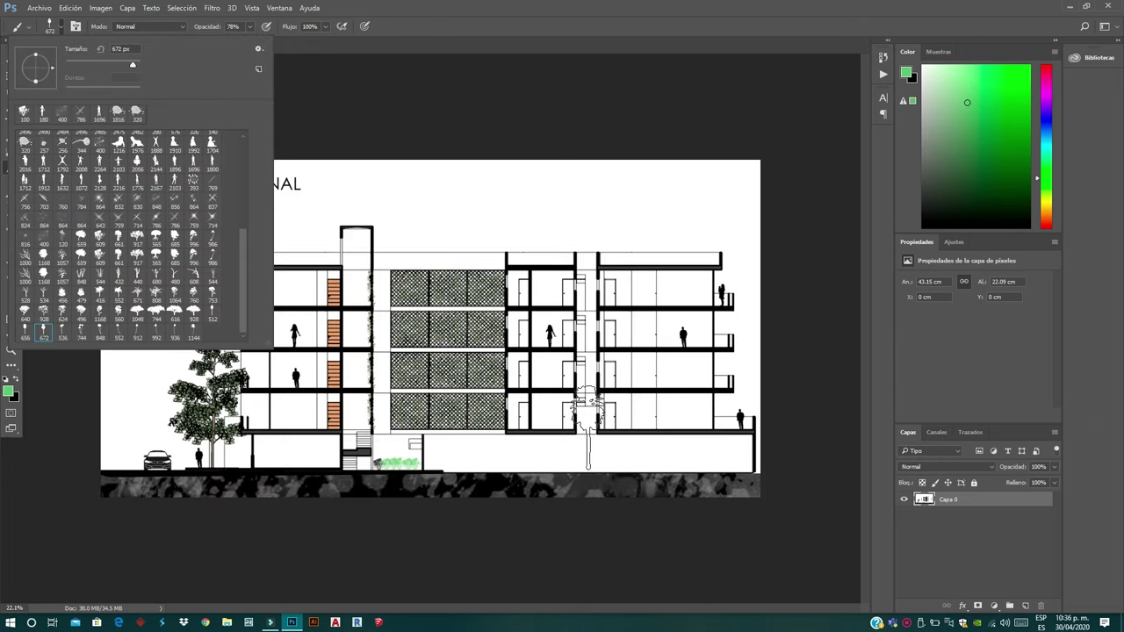
Stamp a green palm beside the large tree, then another at about 357 px by the stairwell shrubs.
scroll(231, 396, up, 2)
scroll(231, 397, up, 1)
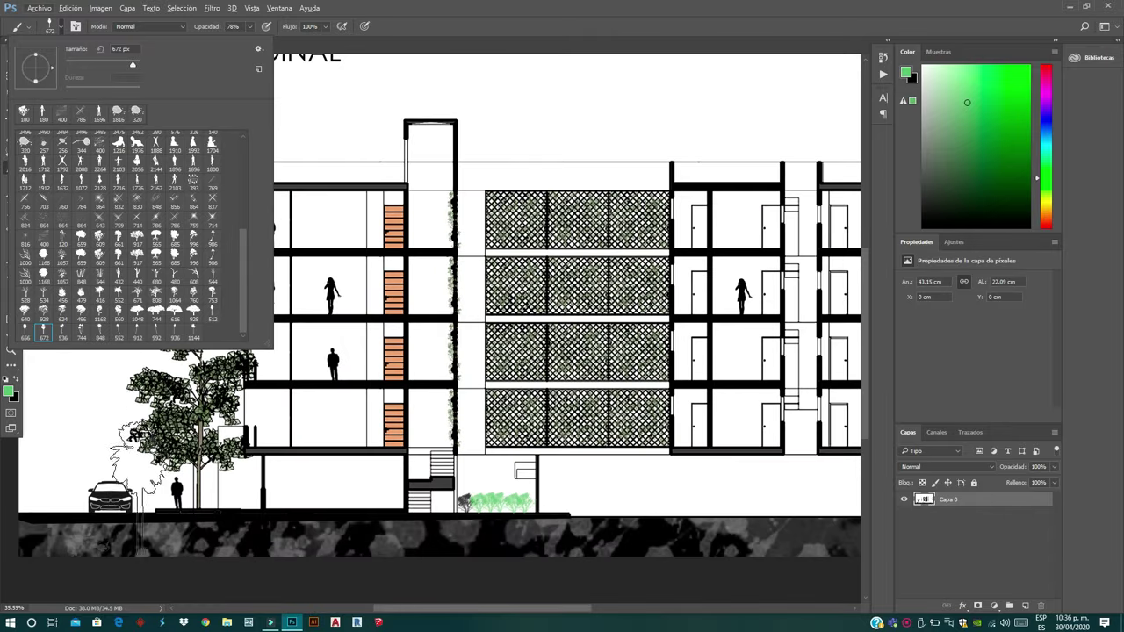
scroll(93, 465, up, 3)
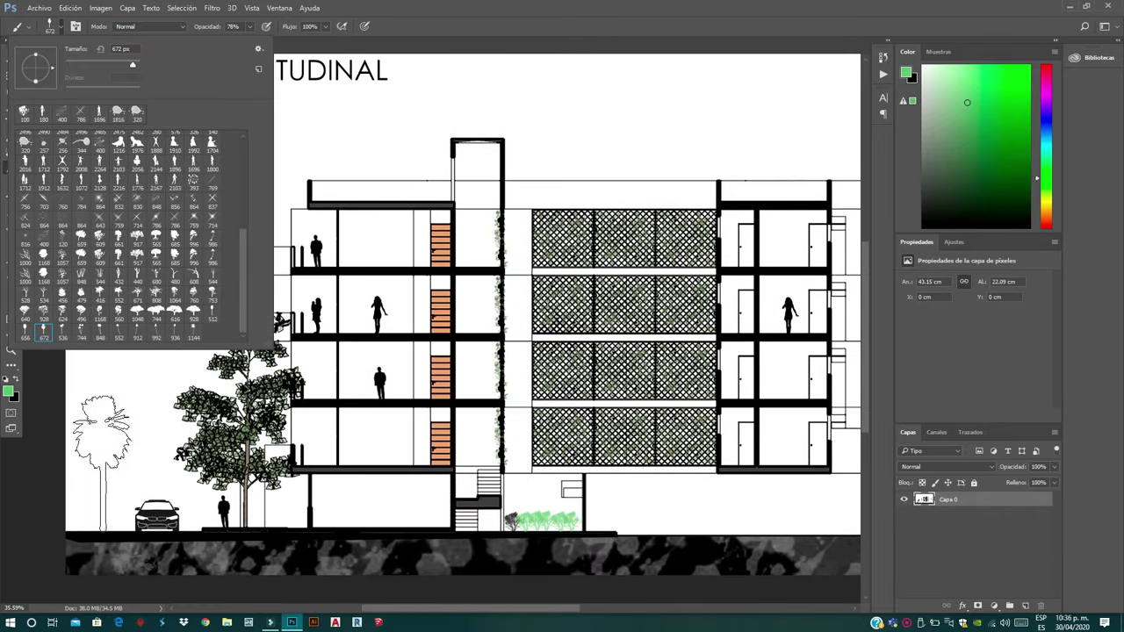
click(101, 463)
scroll(389, 375, down, 1)
scroll(637, 475, up, 2)
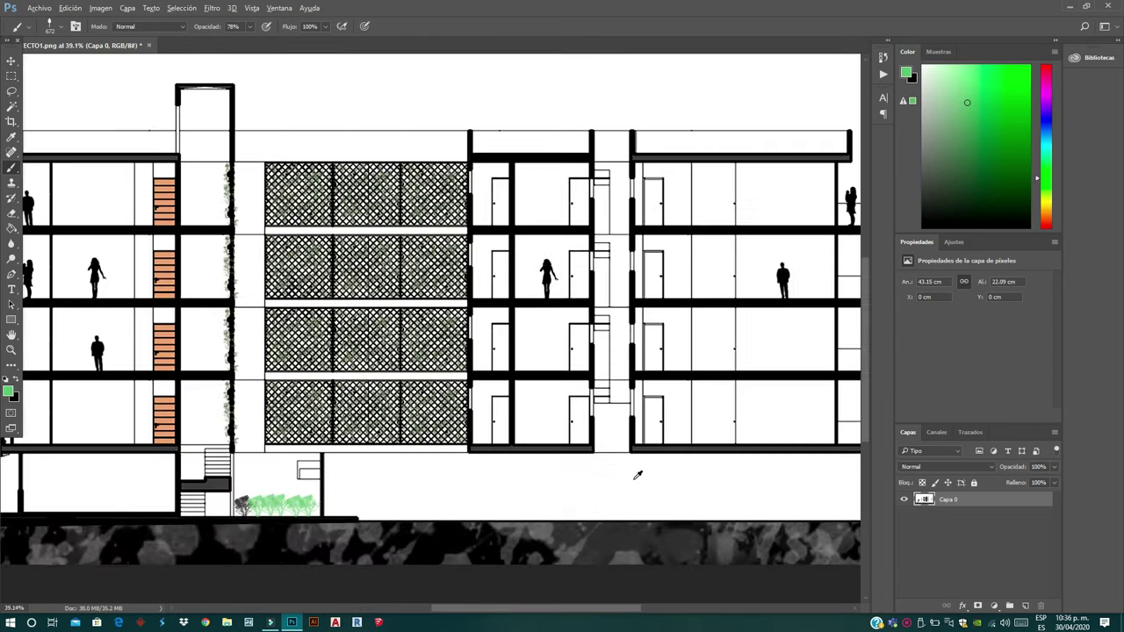
scroll(637, 475, up, 3)
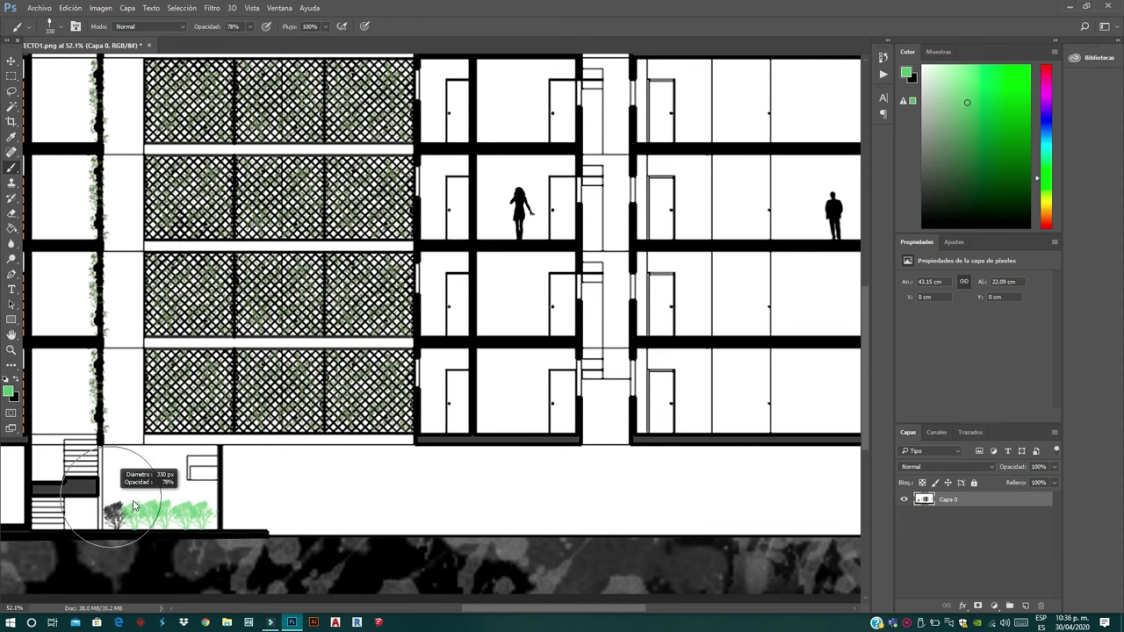
key(bracketright)
key(bracketright)
key(bracketright)
click(134, 456)
scroll(355, 285, down, 4)
scroll(356, 286, down, 1)
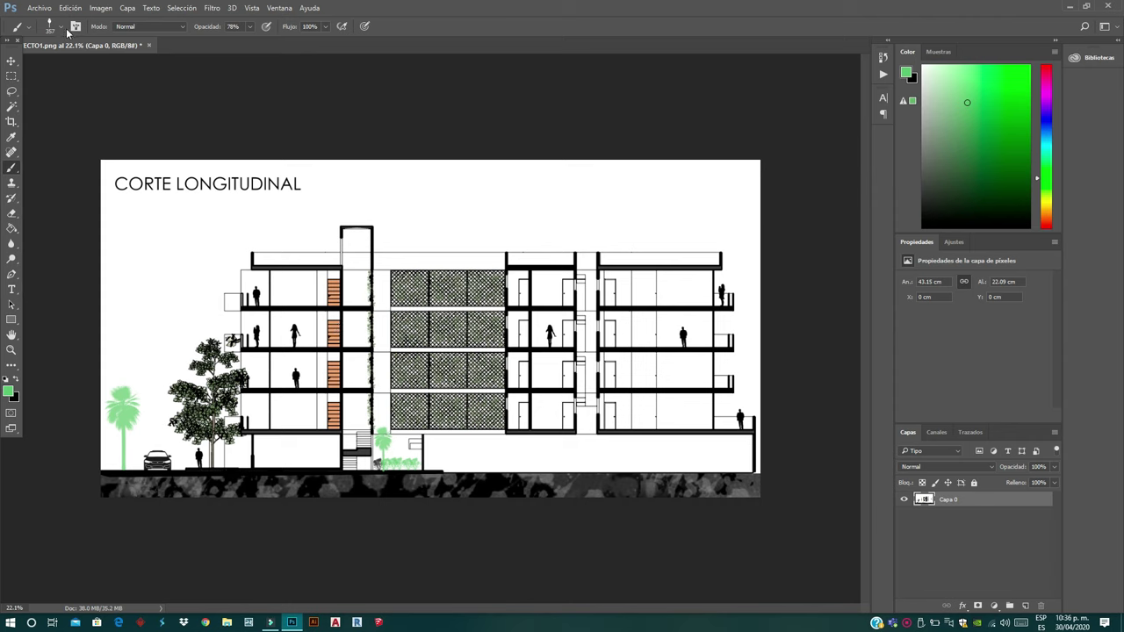
Browse via Descargas to PINCELES 1 and load Aves volando.abr with Cargar pinceles.
click(61, 27)
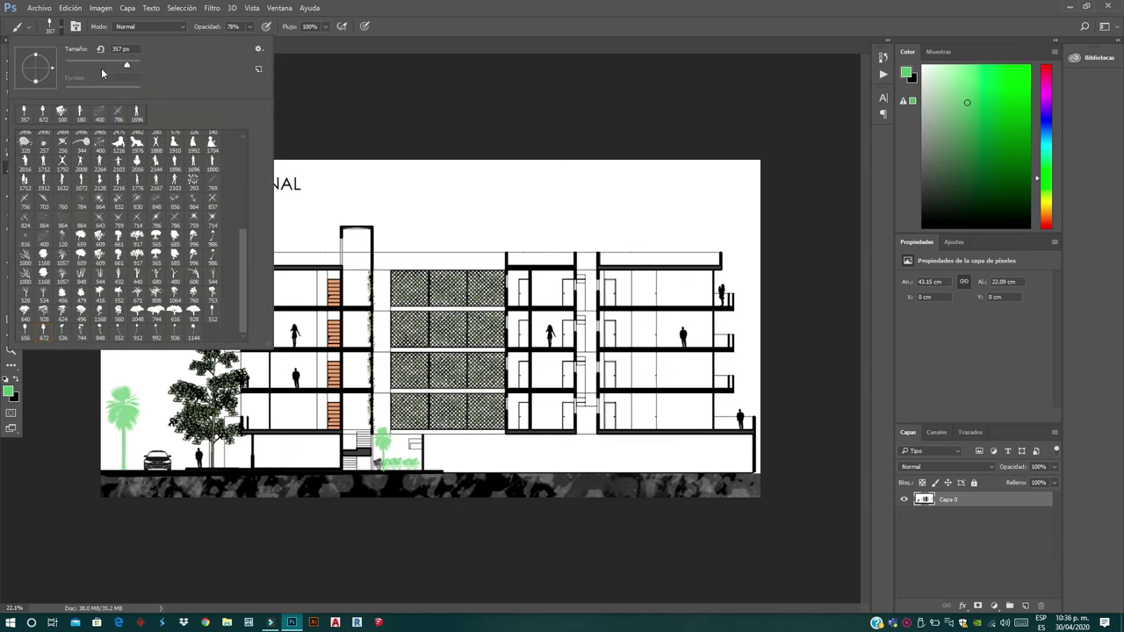
click(258, 49)
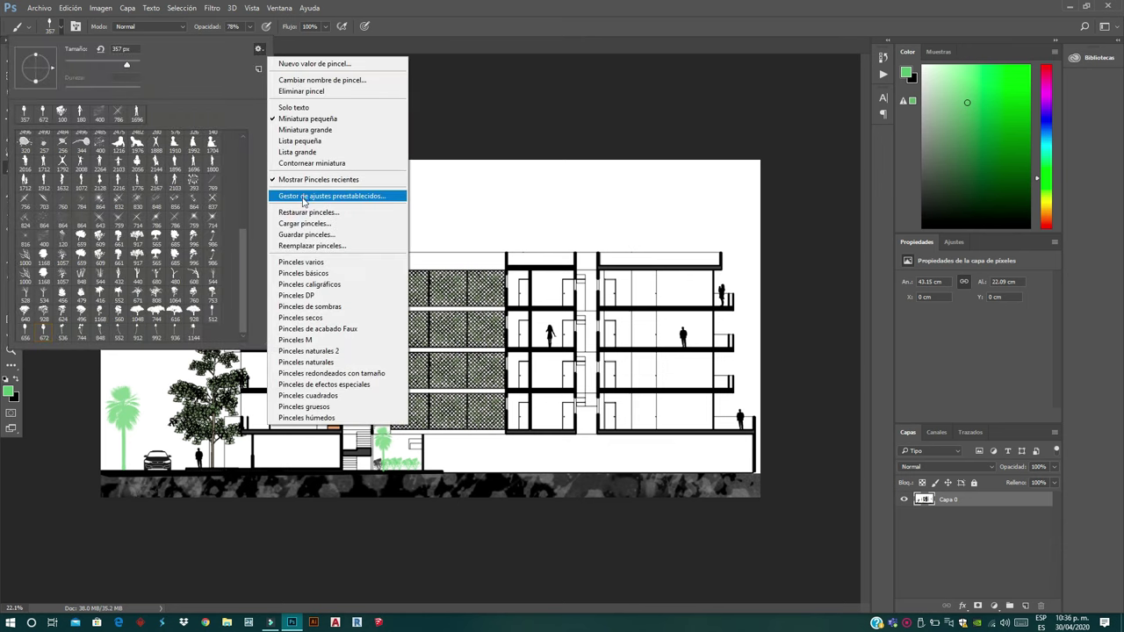
click(305, 224)
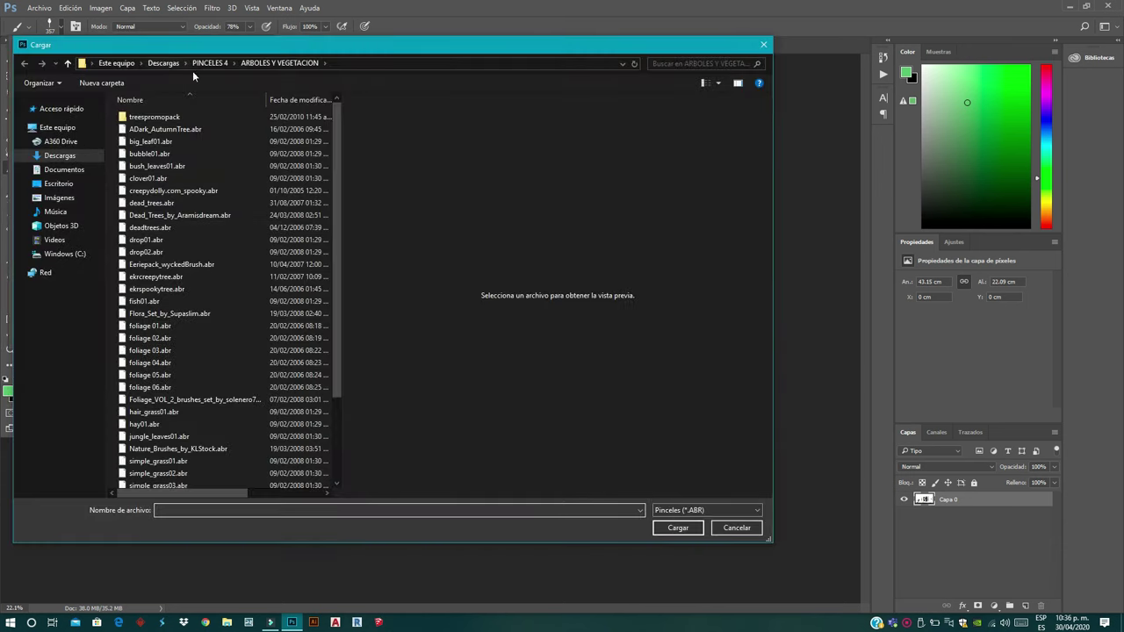
click(197, 63)
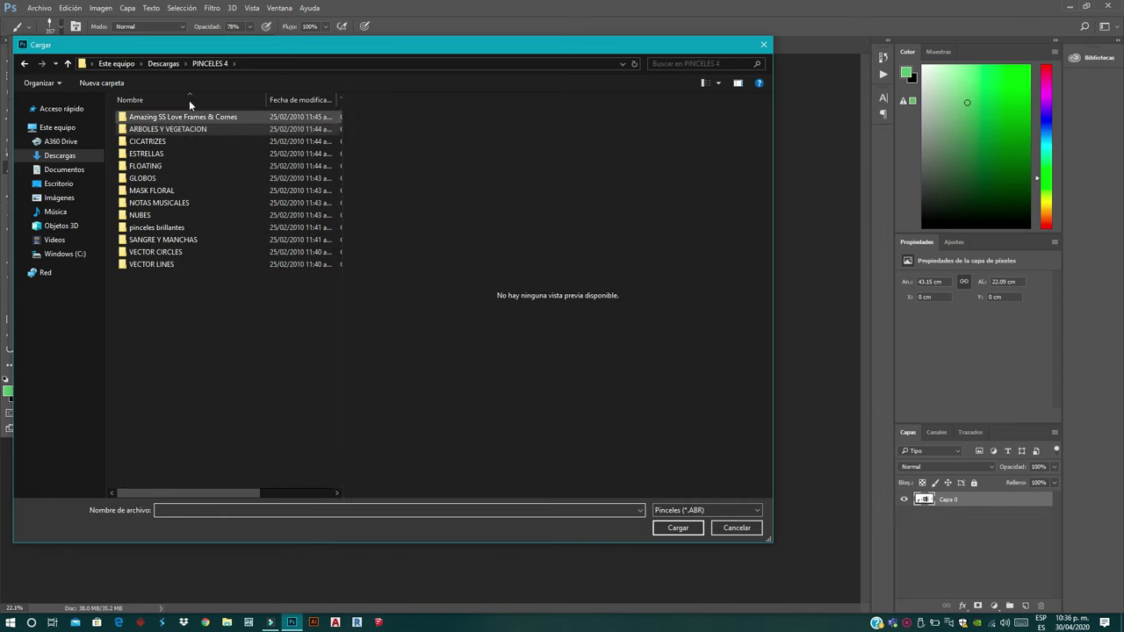
click(163, 63)
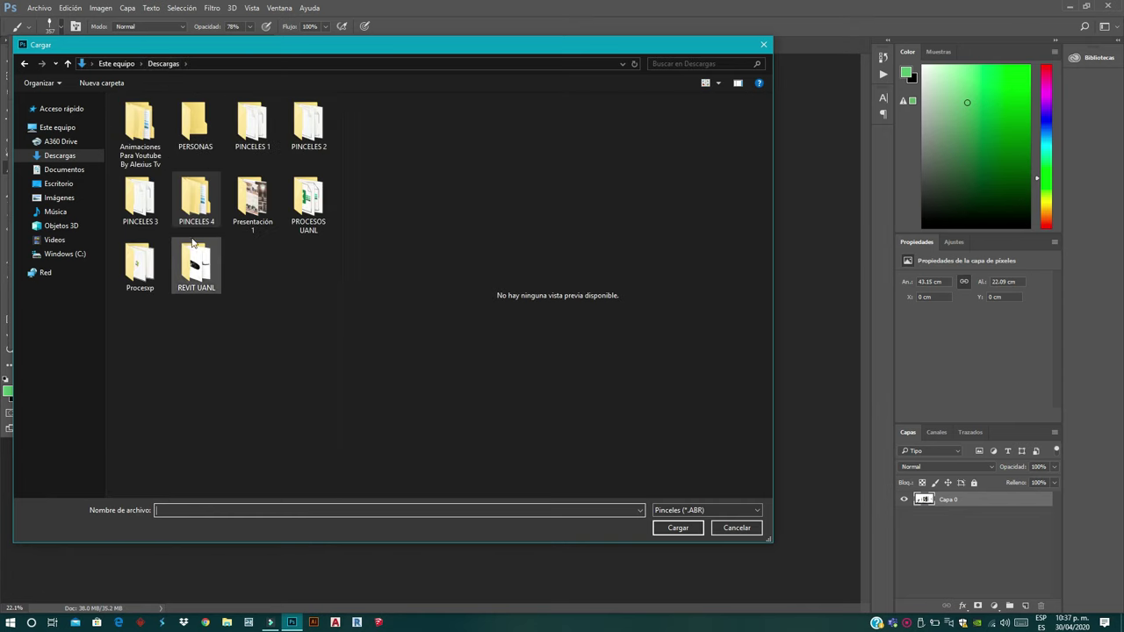
double_click(305, 123)
click(175, 68)
click(185, 63)
click(189, 131)
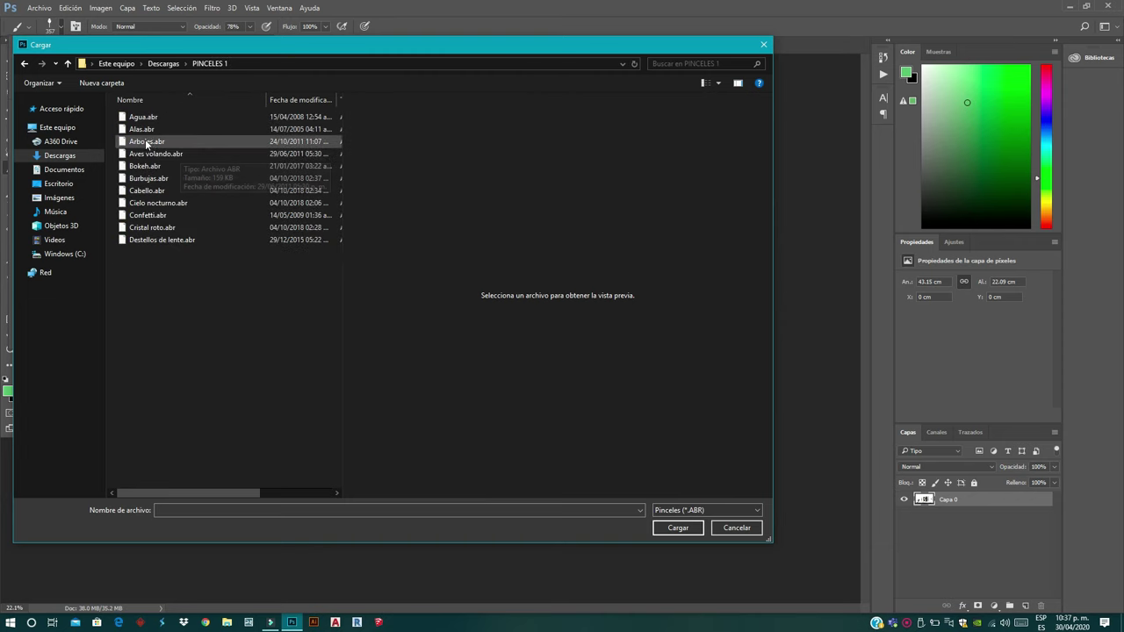
double_click(176, 156)
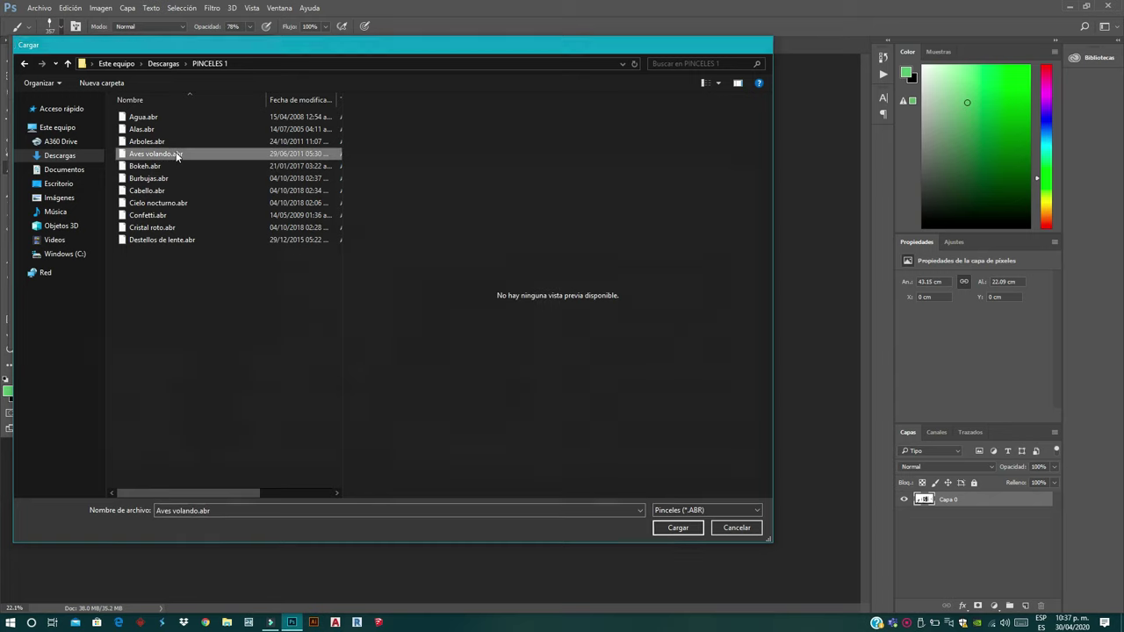
scroll(175, 316, down, 1)
scroll(176, 316, down, 1)
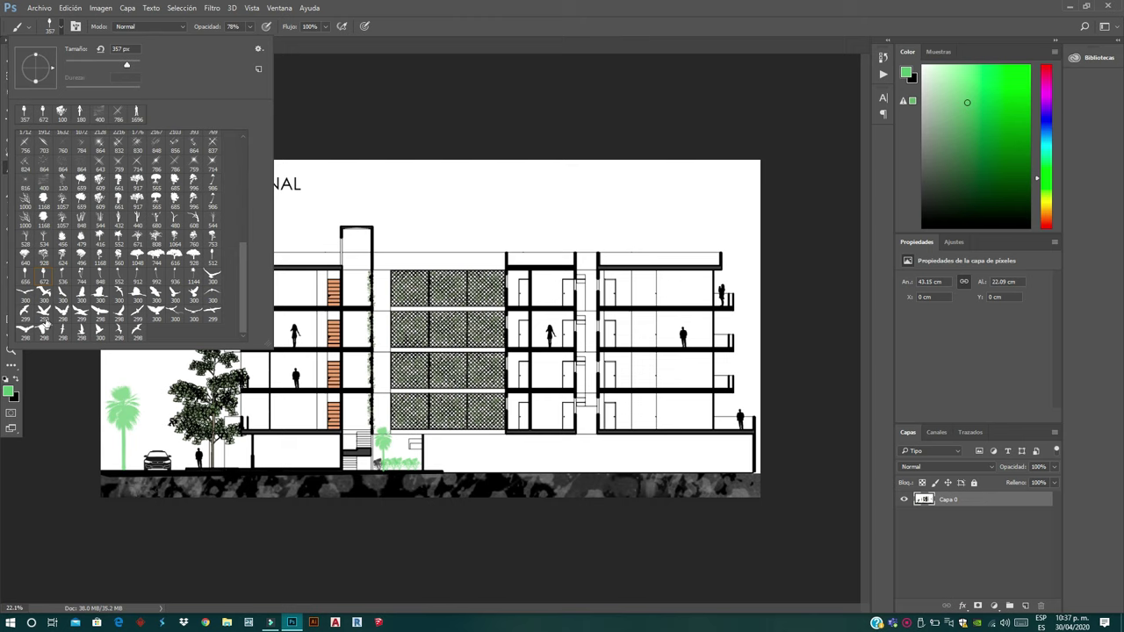
Select the 300 px flying-bird brush in black and stamp two large birds above the building.
click(212, 288)
click(703, 223)
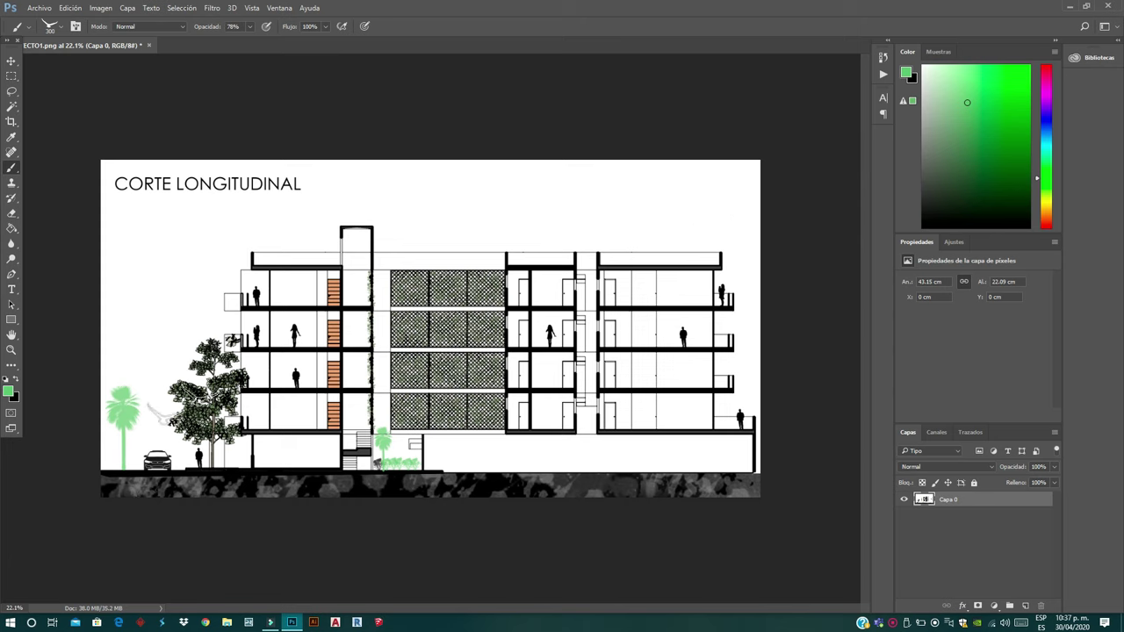
click(17, 382)
click(700, 237)
click(597, 207)
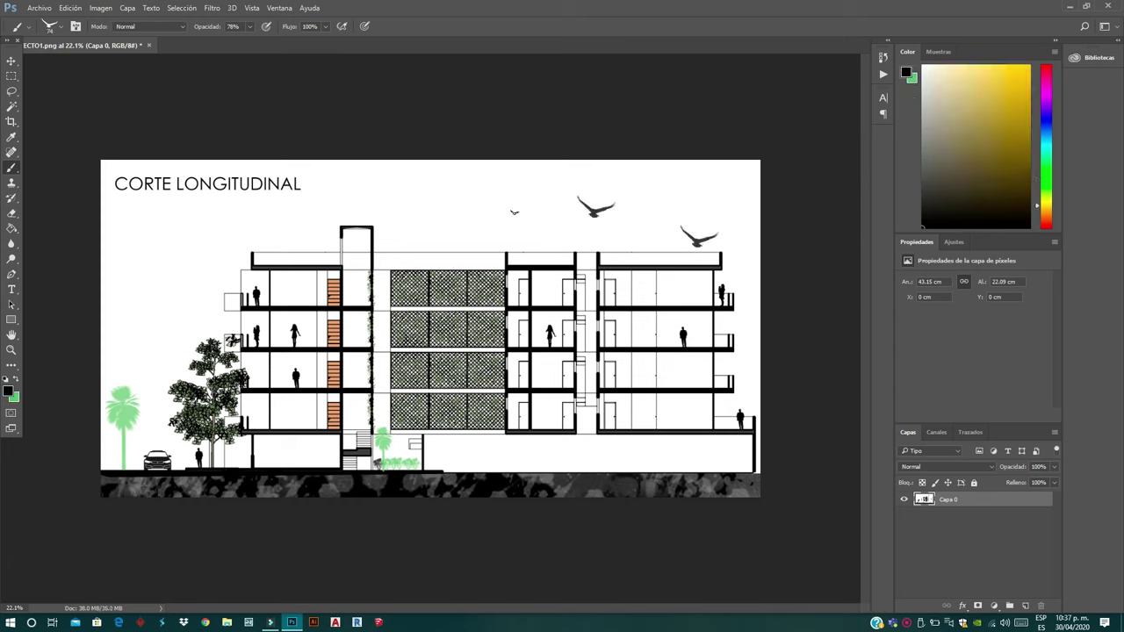
Scatter seven small black birds across the sky above the building.
click(518, 233)
click(600, 225)
click(622, 217)
click(760, 205)
click(680, 171)
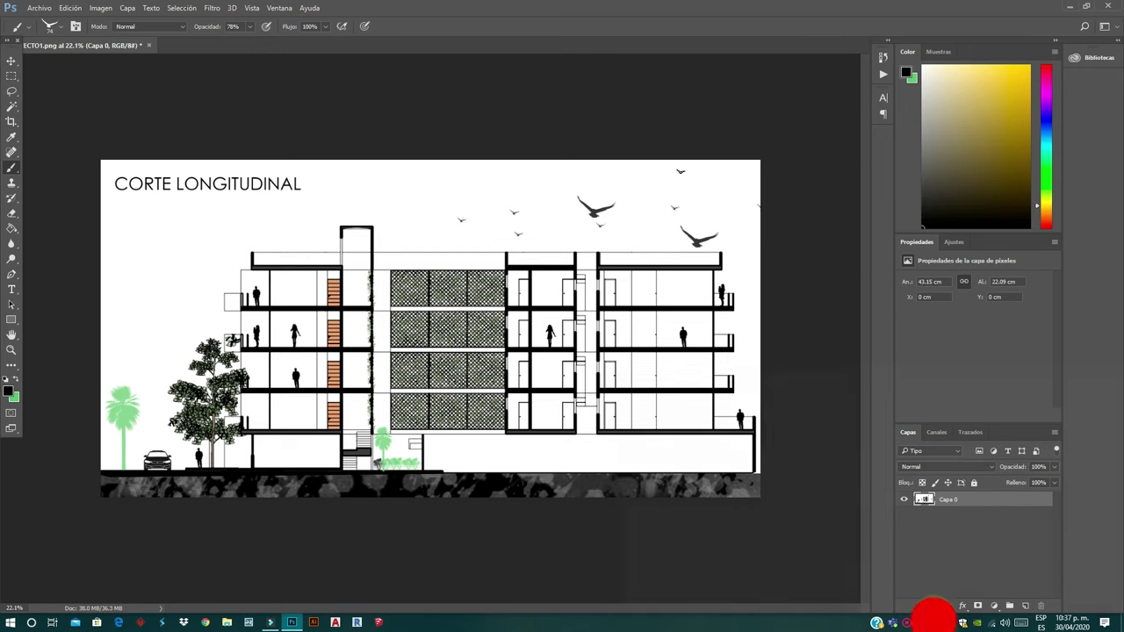
click(568, 175)
click(437, 197)
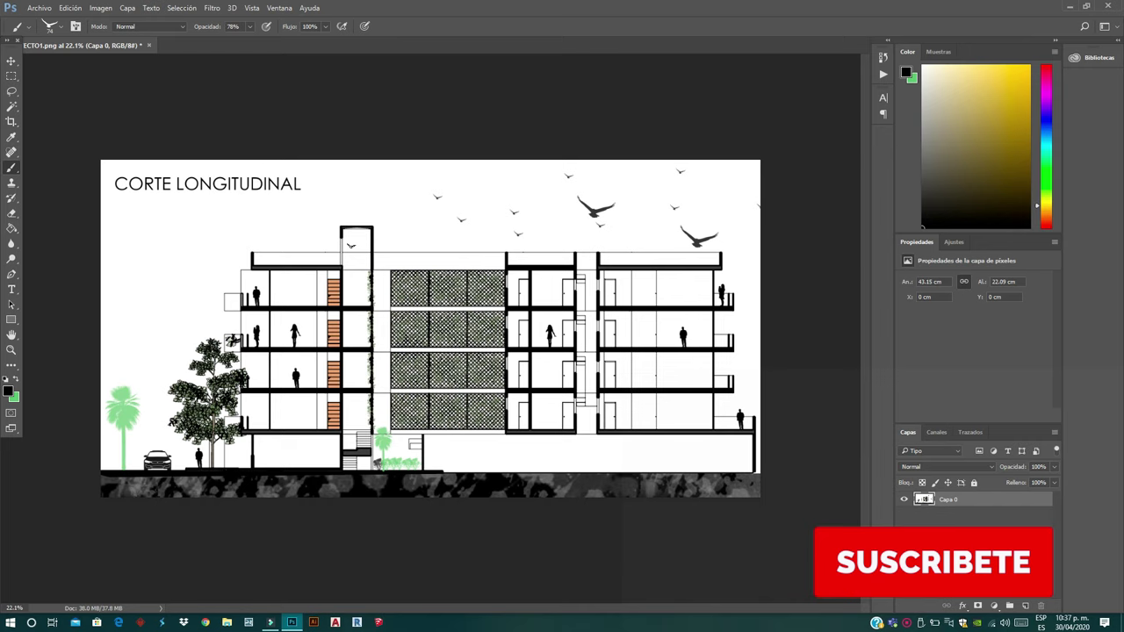